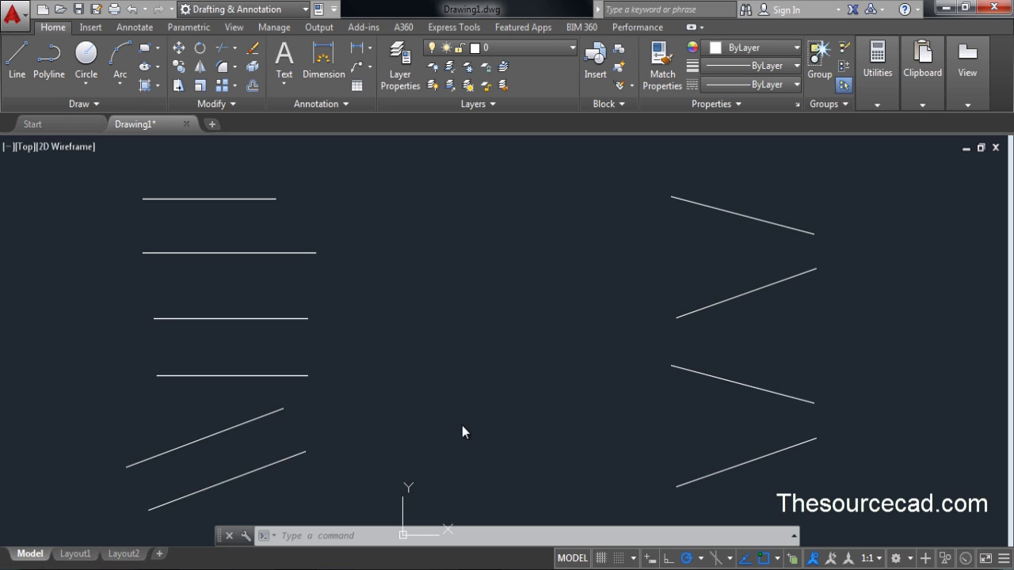
Step: Fillet the right ends of the two uppermost parallel horizontal lines to join them with an arc
click(335, 229)
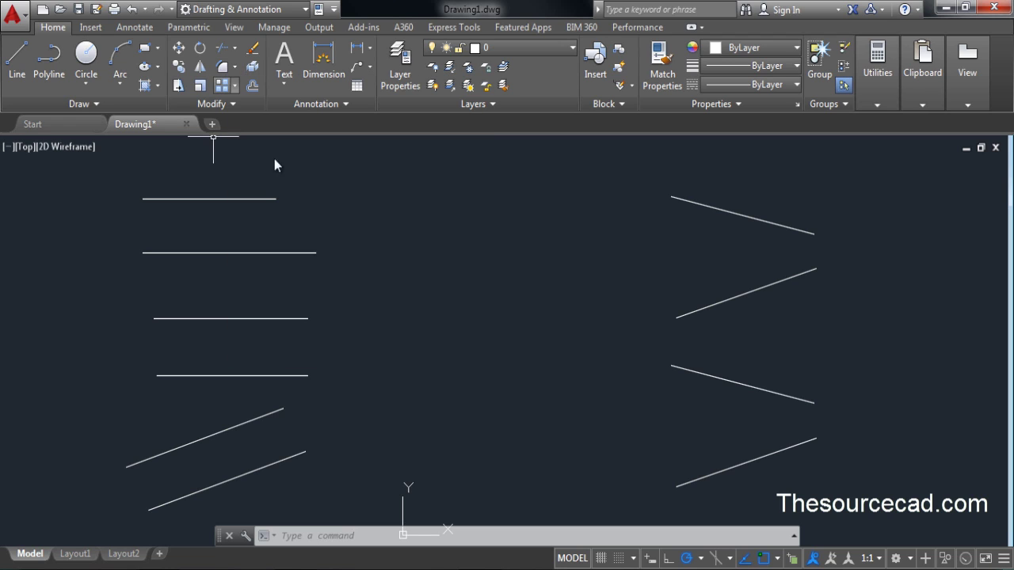
text(f)
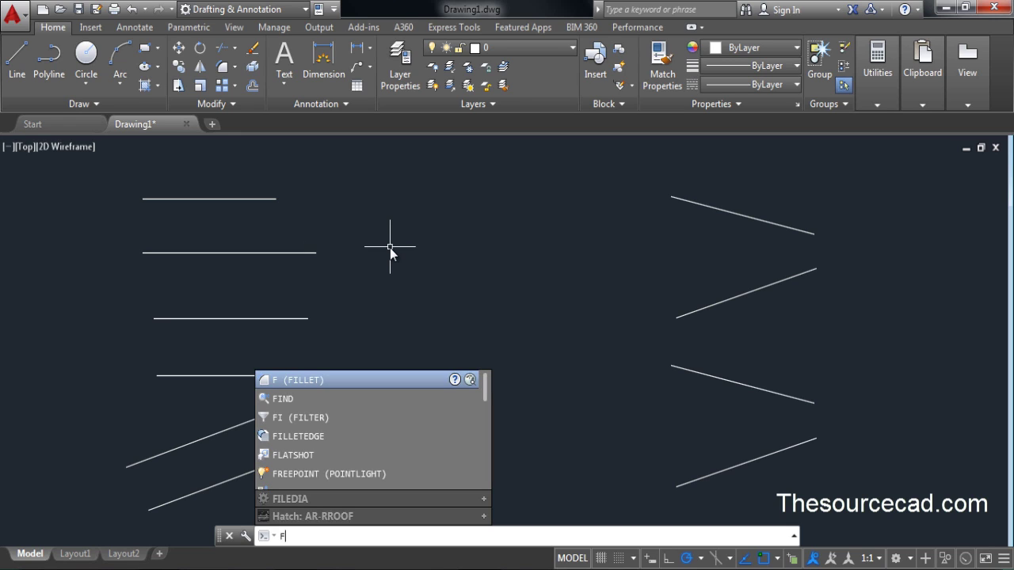
key(Return)
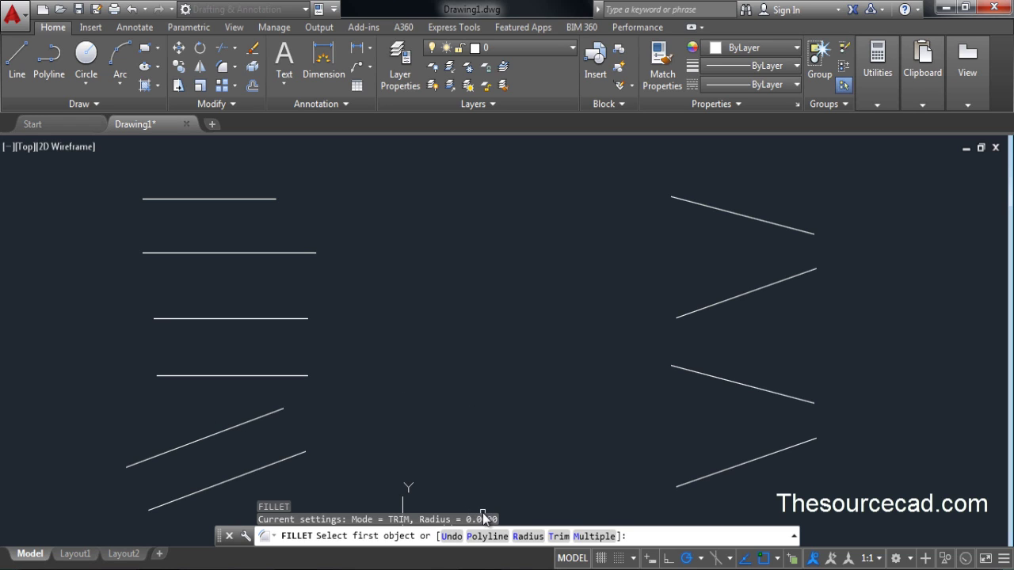
click(267, 200)
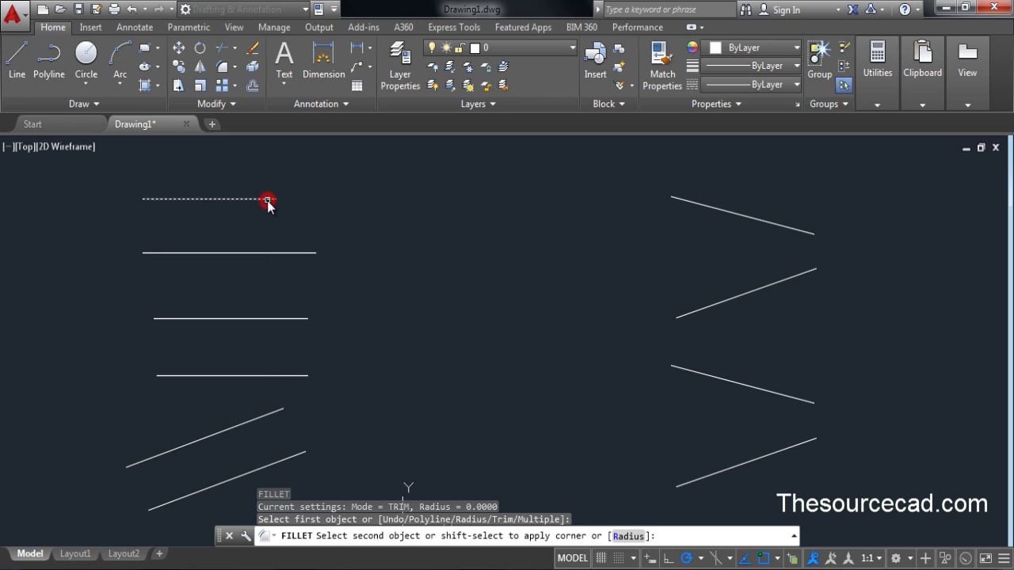
click(302, 254)
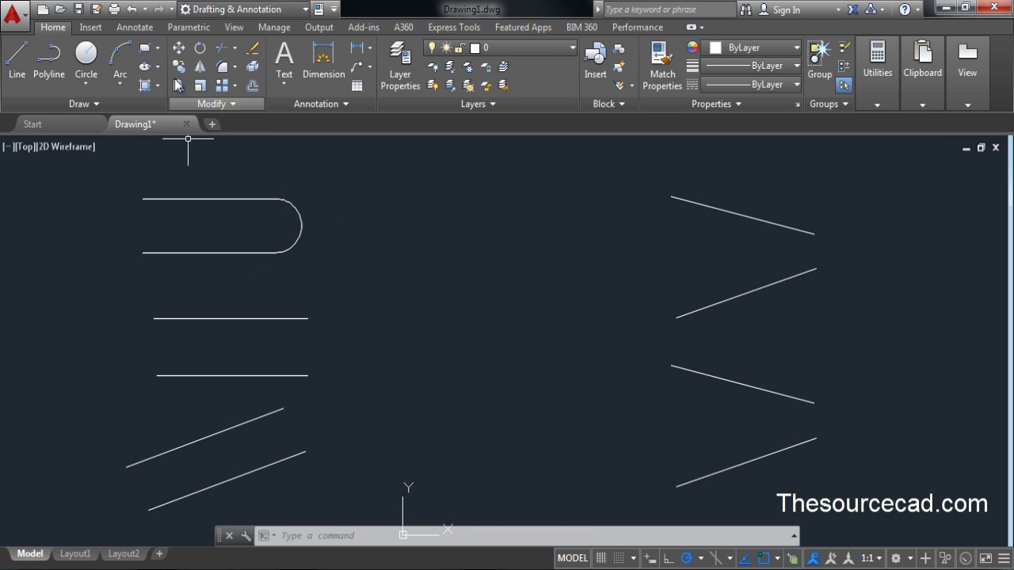
Step: Try a fillet with radius 500 on the right ends of the second pair of horizontal lines, and undo it
click(224, 69)
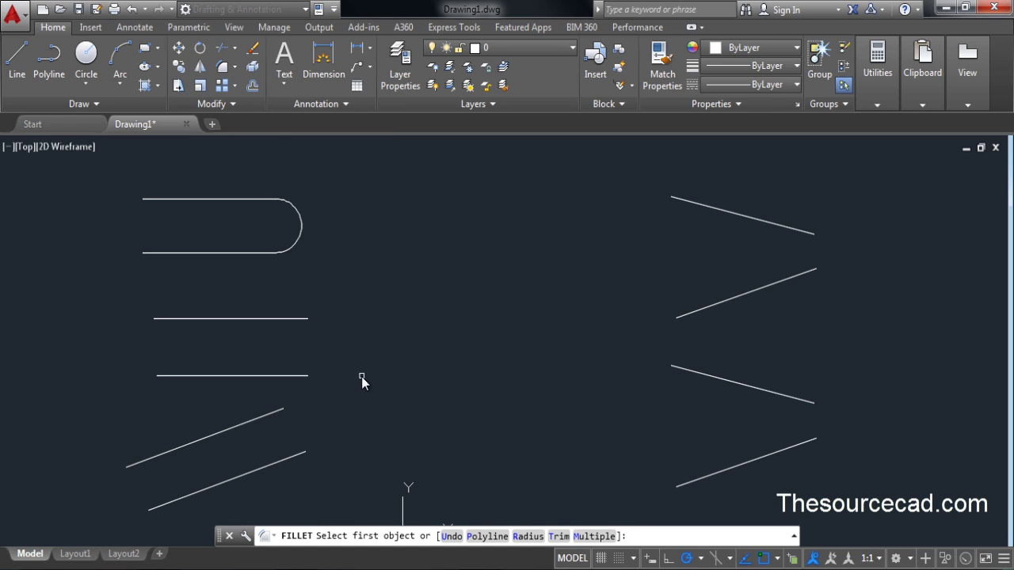
click(528, 536)
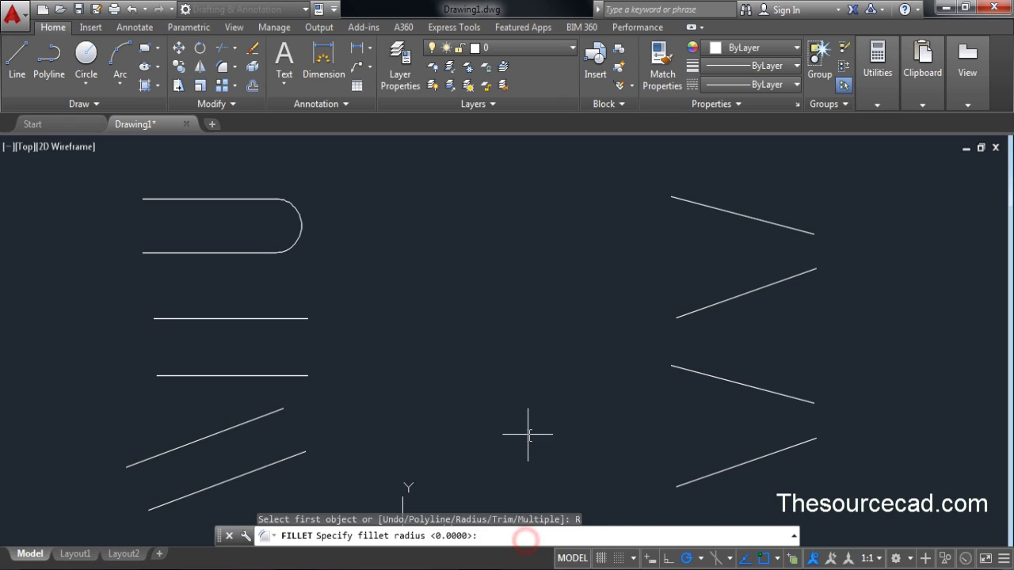
text(500)
key(Return)
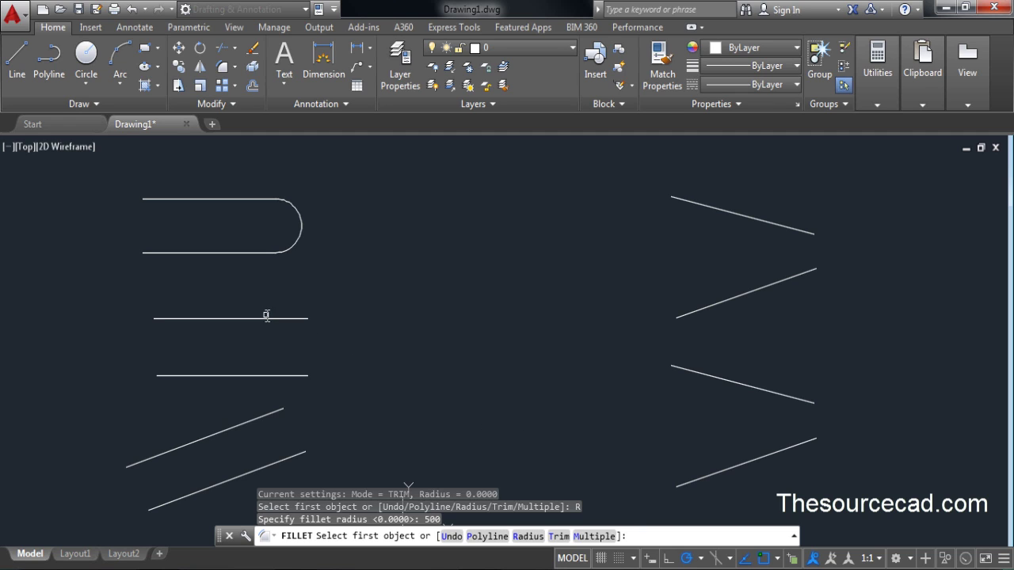
click(285, 320)
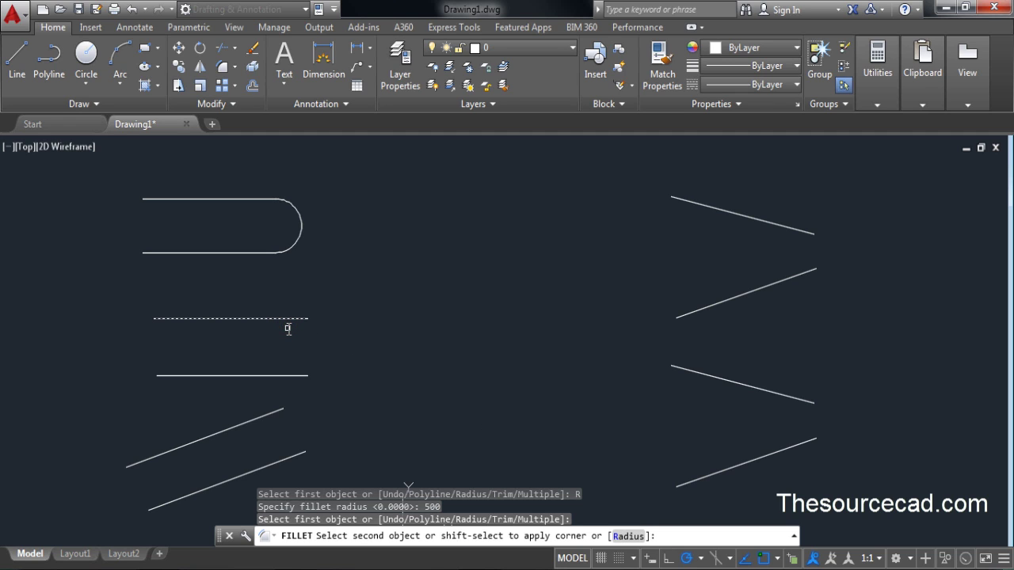
click(293, 375)
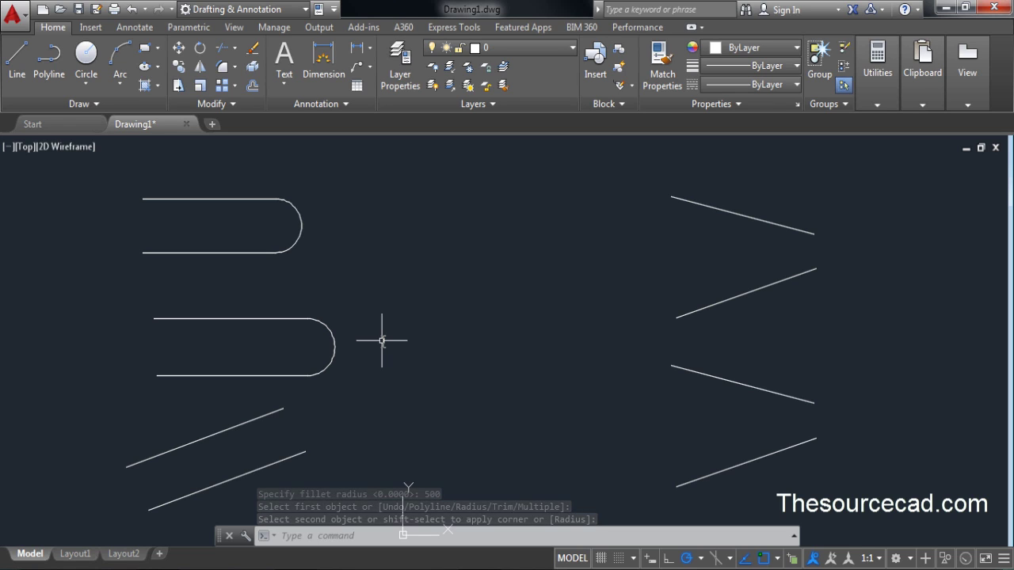
key(ctrl+z)
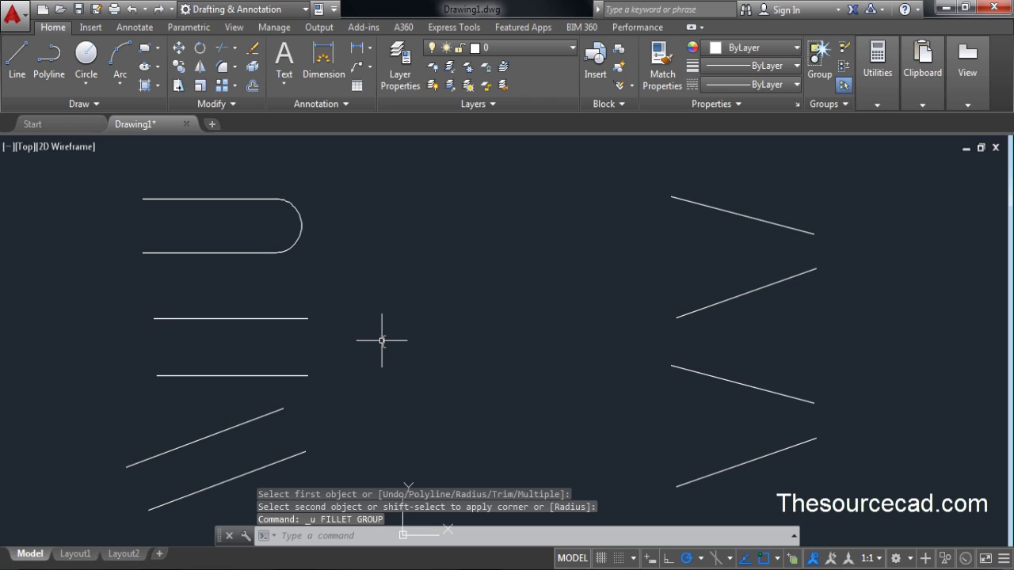
Step: Fillet the left ends of the second pair of parallel horizontal lines
click(223, 66)
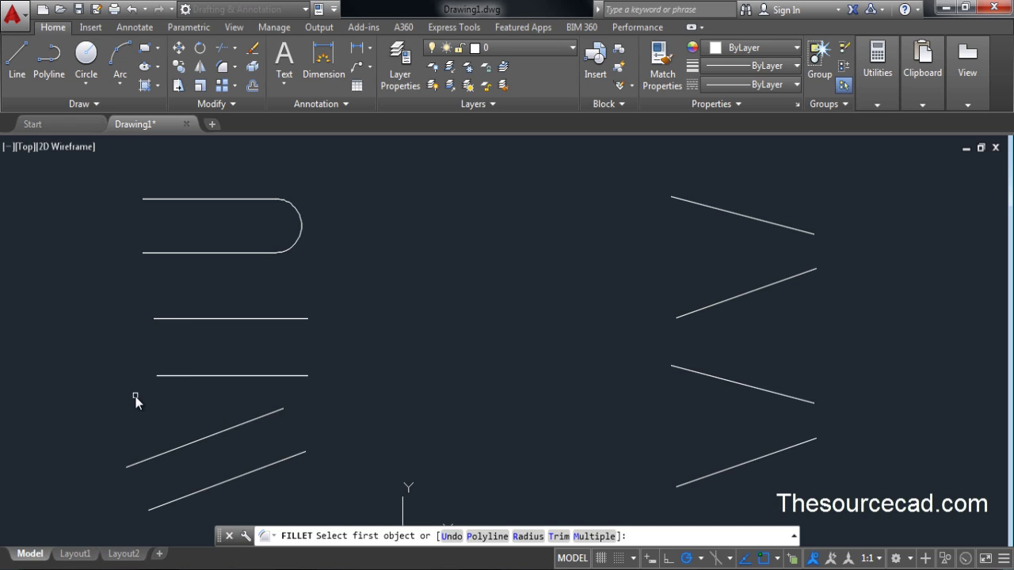
click(166, 319)
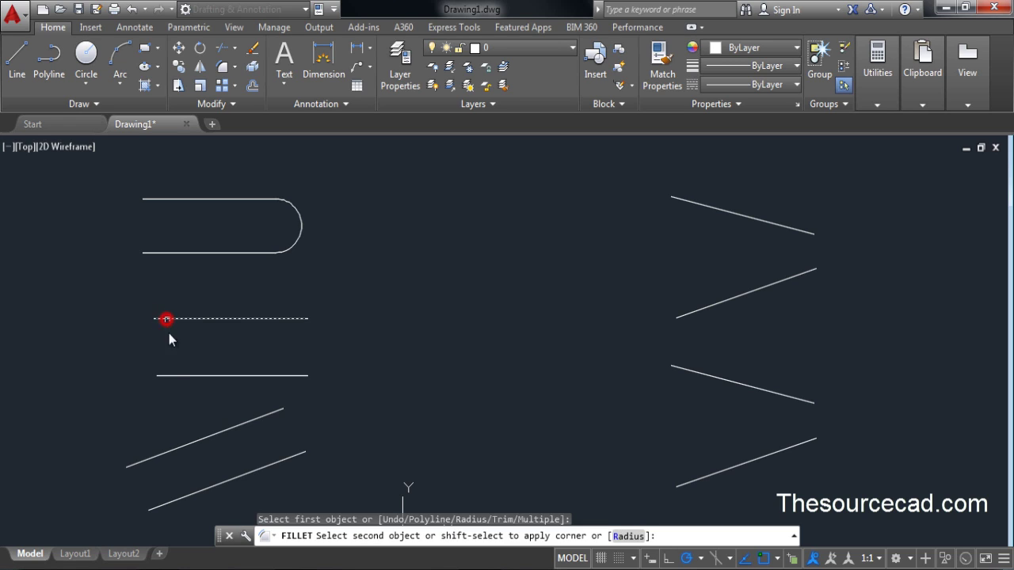
click(173, 375)
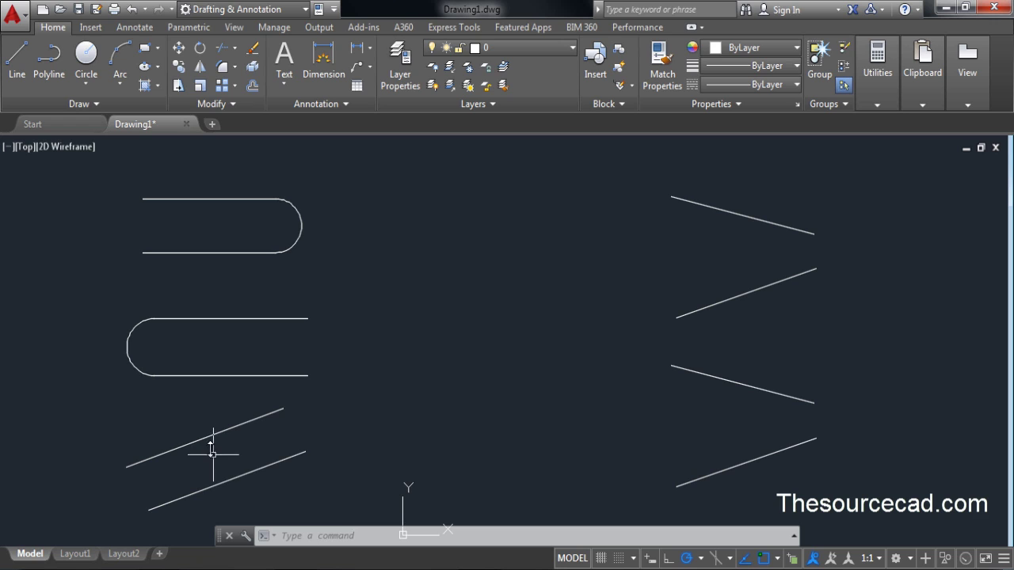
Step: Fillet the upper-right ends of the two sloping parallel lines below the horizontal pairs
click(224, 73)
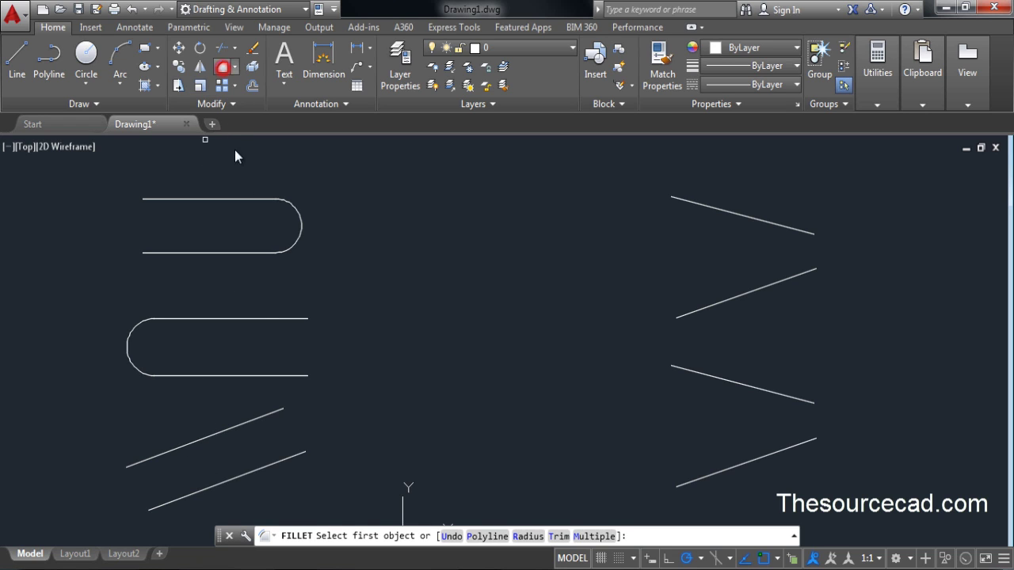
click(265, 416)
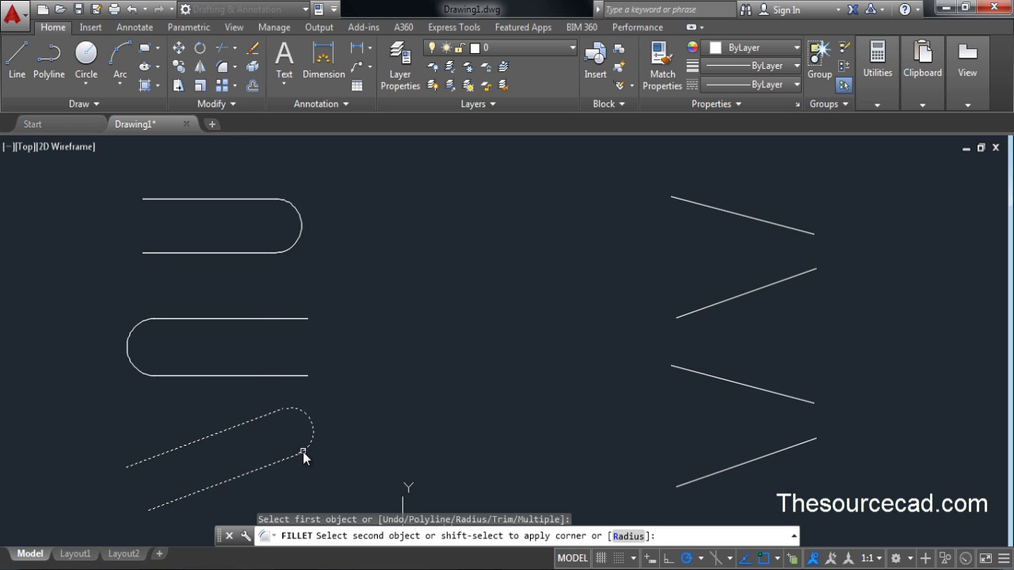
click(303, 452)
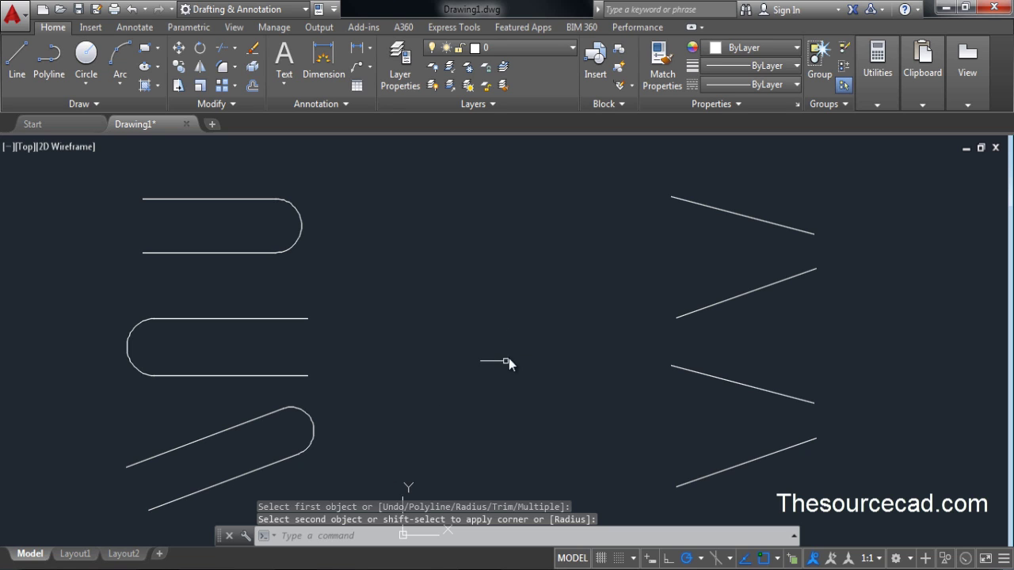
Step: Join the upper pair of converging lines at a sharp corner using Fillet with radius 0
middle_drag(634, 340, 394, 348)
mouse_move(615, 384)
middle_down()
mouse_move(552, 351)
mouse_move(568, 389)
mouse_move(568, 350)
middle_up()
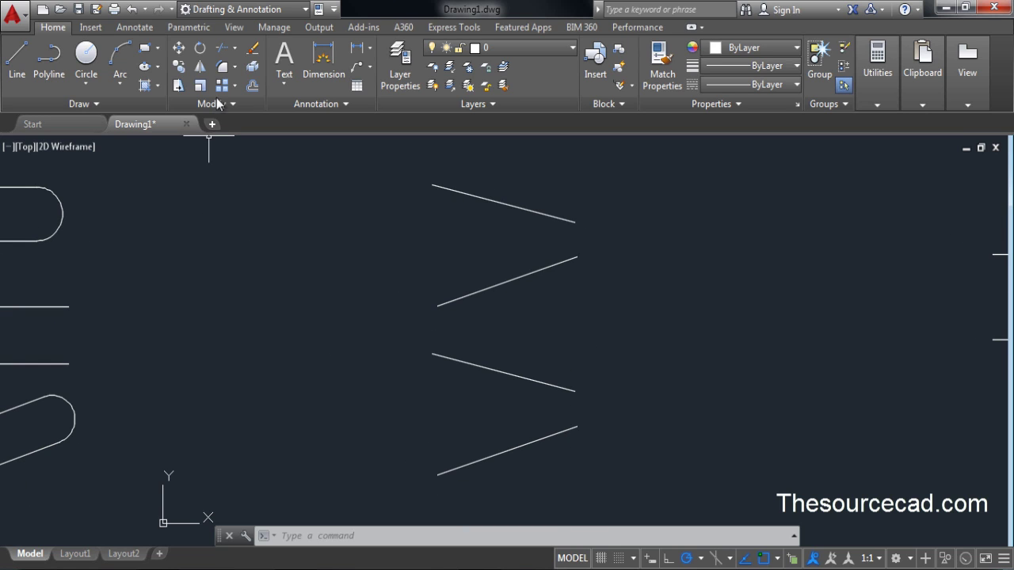
click(222, 70)
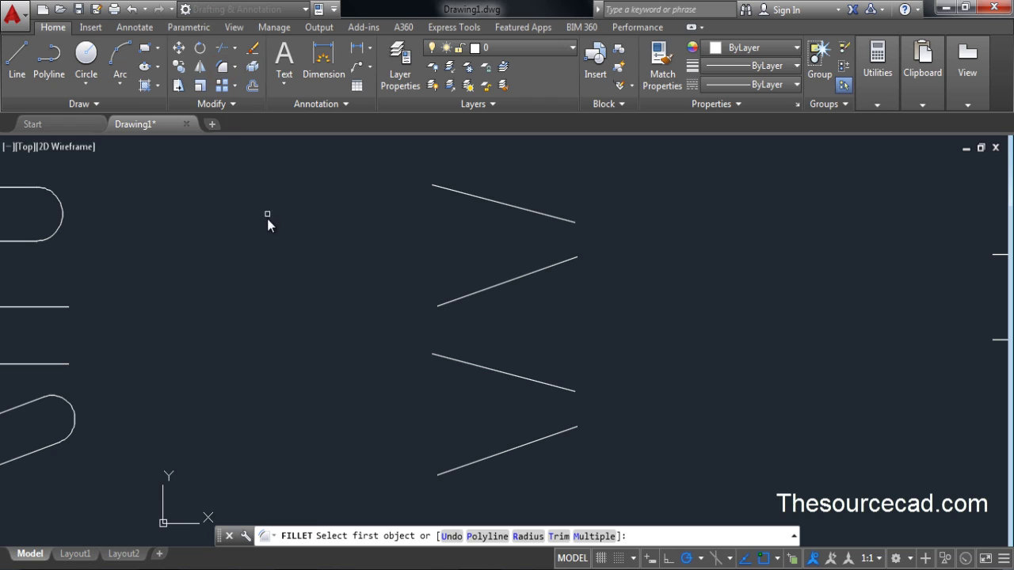
click(528, 537)
text(0)
key(Return)
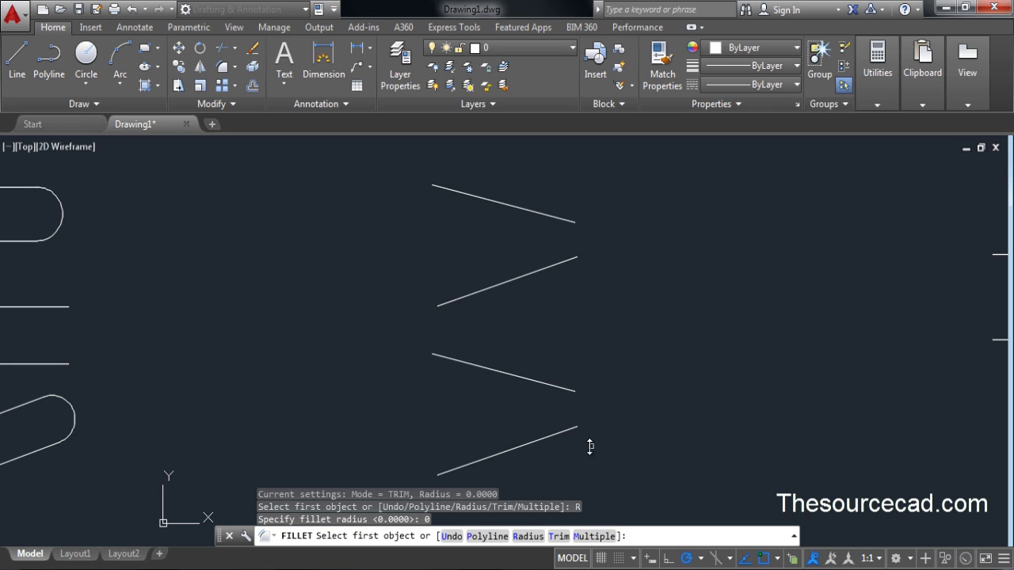
click(570, 223)
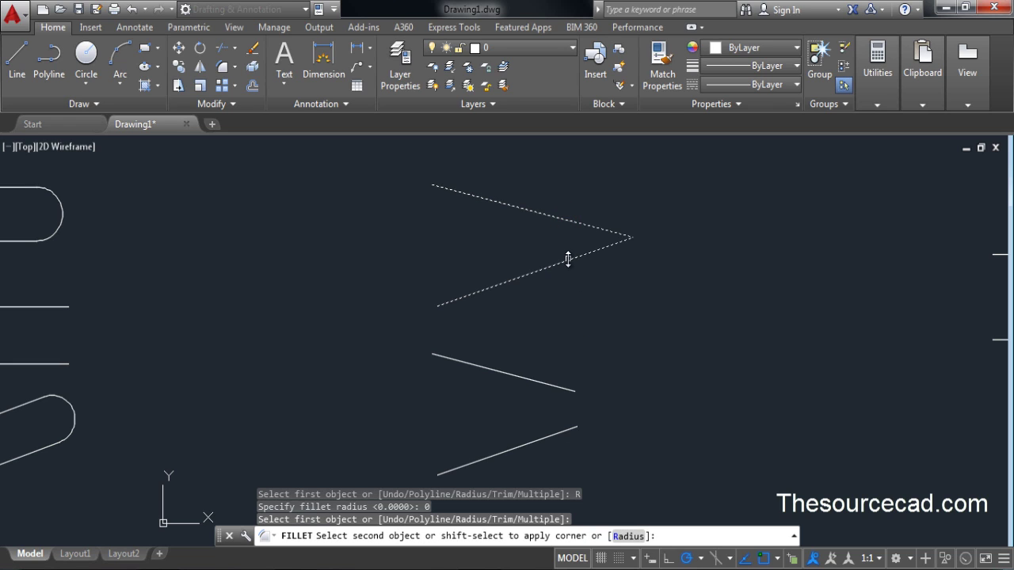
click(568, 261)
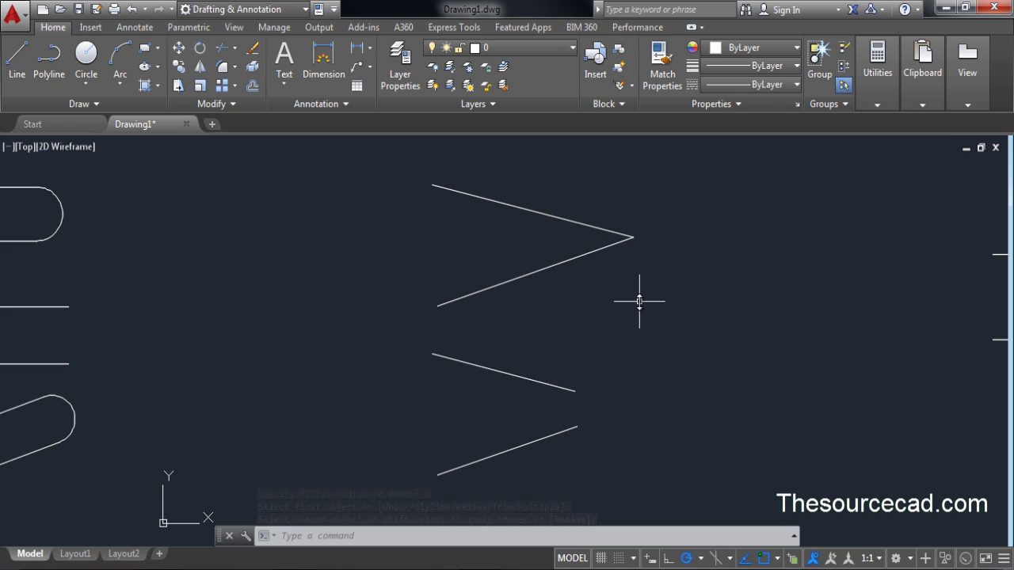
Step: Try a fillet with radius 2 on the lower pair of converging lines, and undo it
click(224, 69)
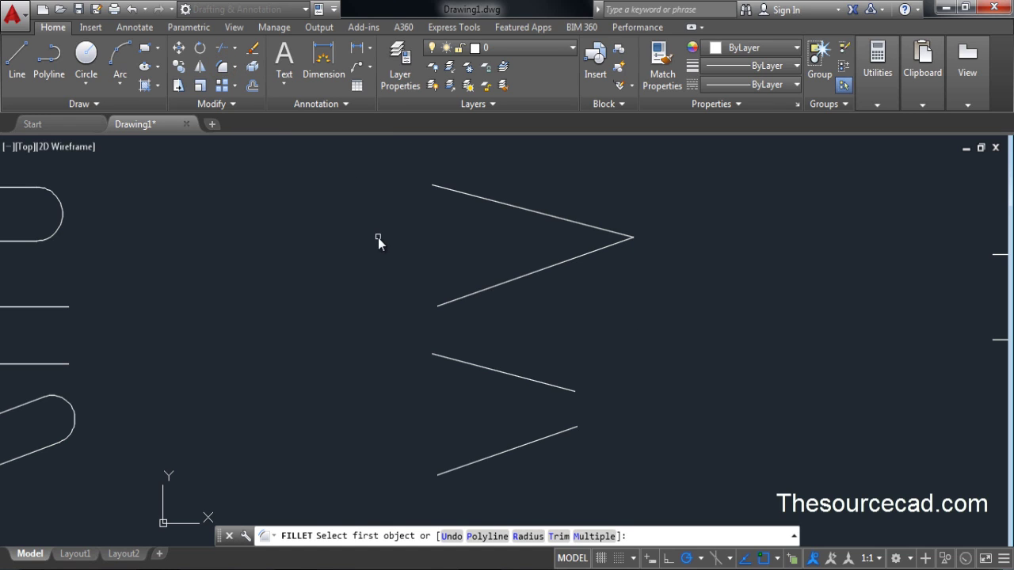
click(527, 536)
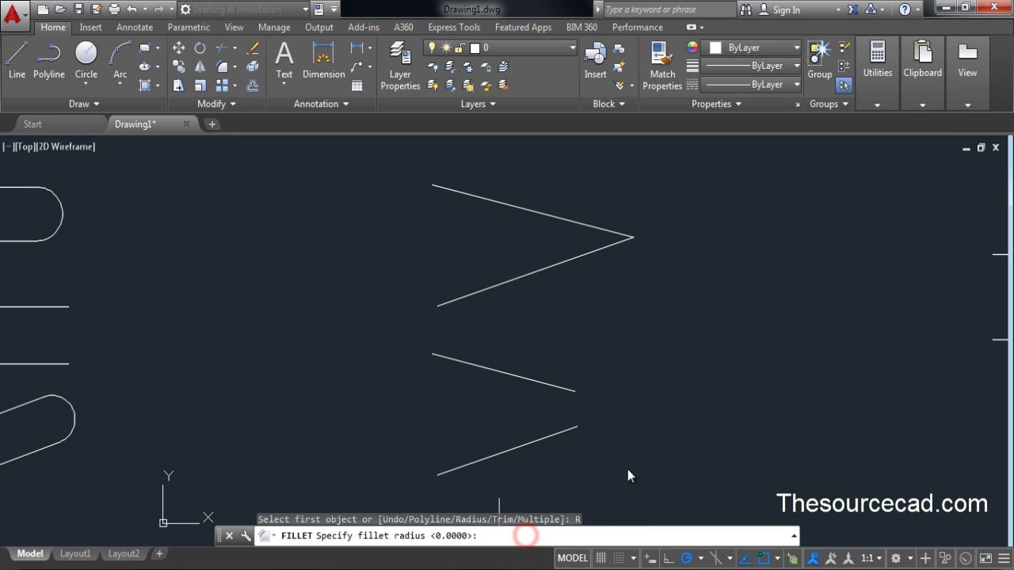
text(2)
key(Return)
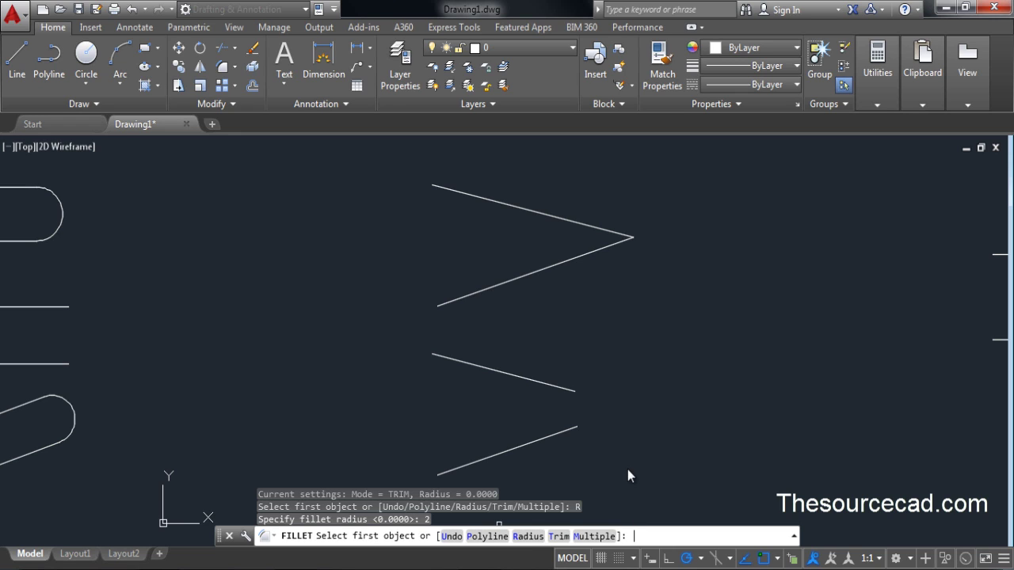
click(564, 390)
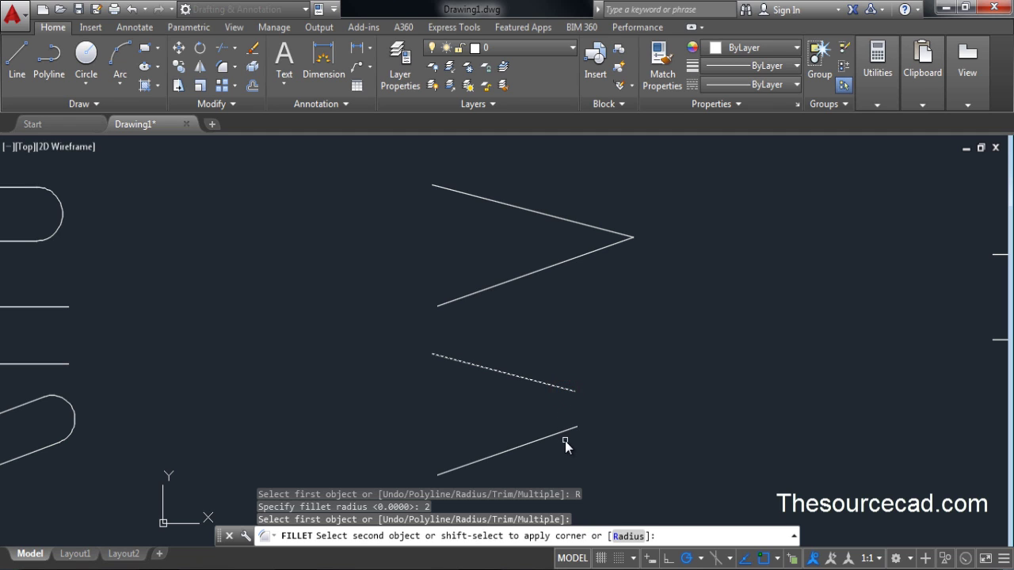
click(575, 428)
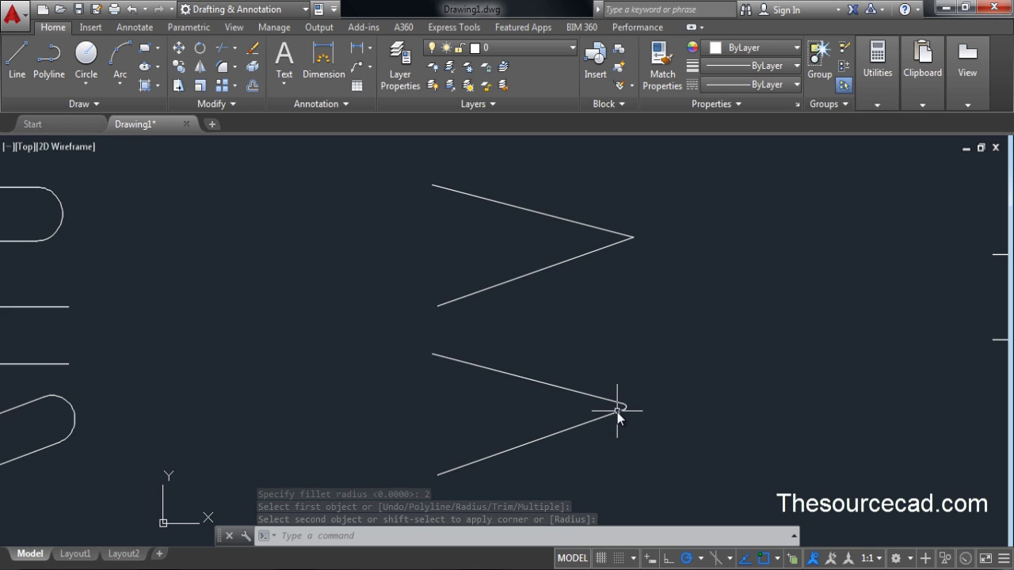
key(ctrl+z)
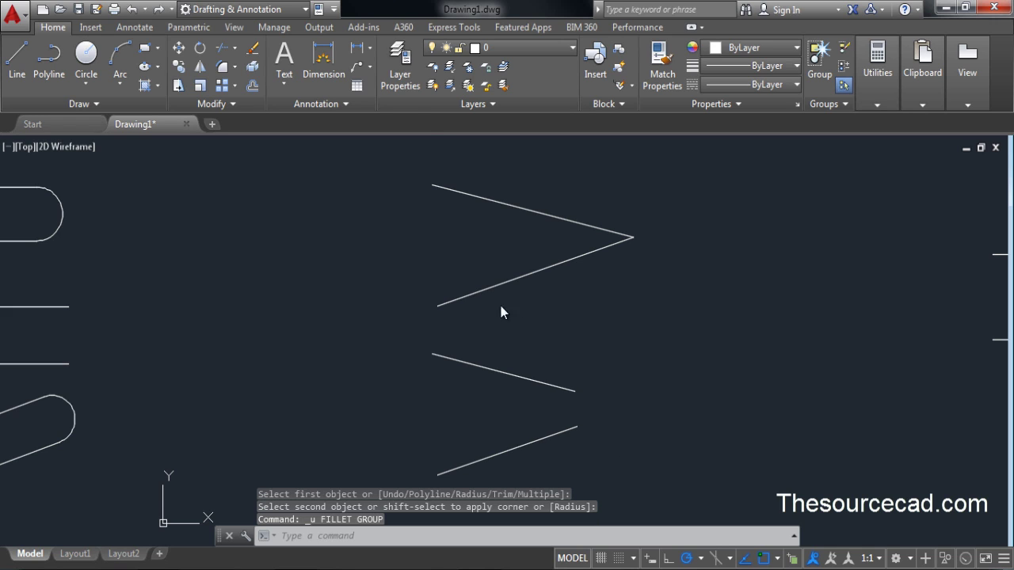
Step: Fillet the converging ends of the lower pair of non-parallel lines with radius 6
click(223, 65)
click(529, 536)
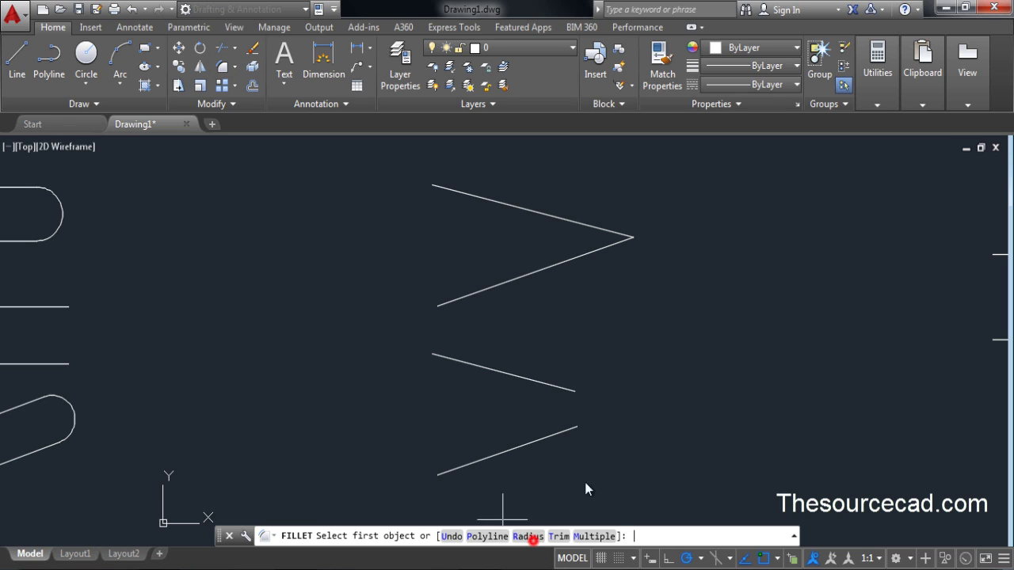
text(6)
key(Return)
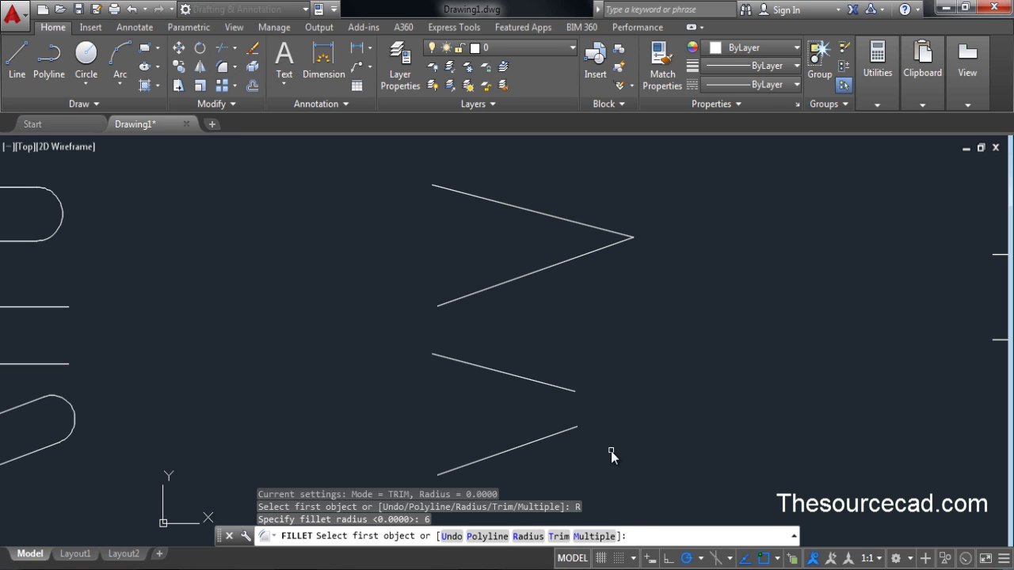
click(559, 390)
click(566, 430)
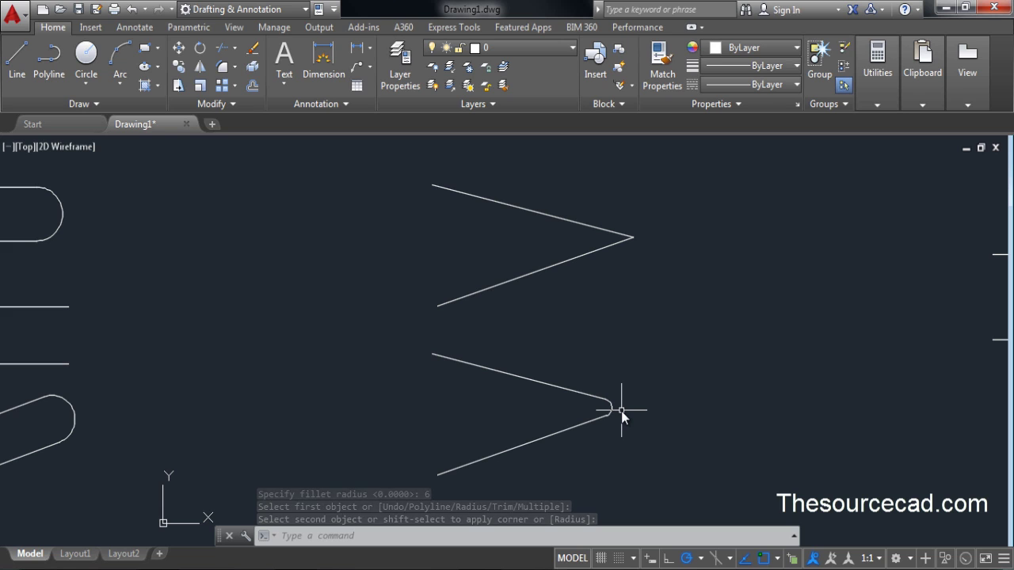
Step: Fillet the upper-left corner of the four crossing lines in Trim mode with radius 0
mouse_move(889, 322)
middle_down()
mouse_move(753, 297)
mouse_move(462, 312)
mouse_move(279, 335)
middle_up()
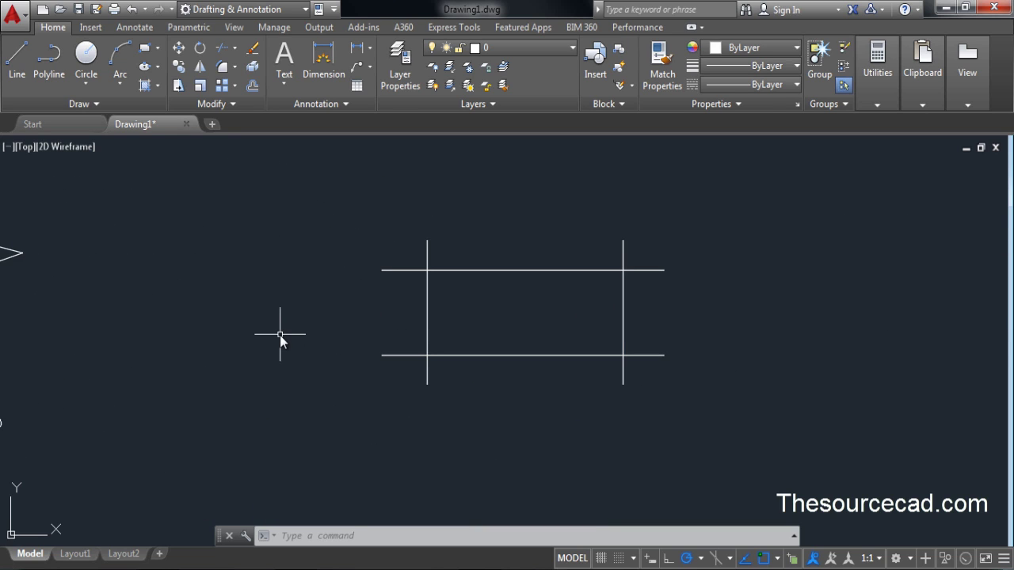
click(222, 66)
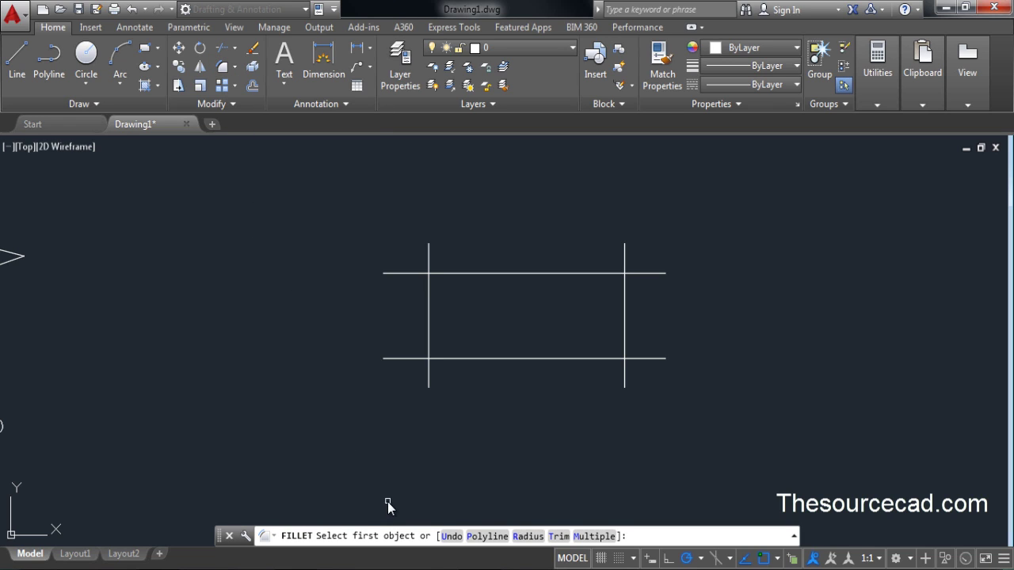
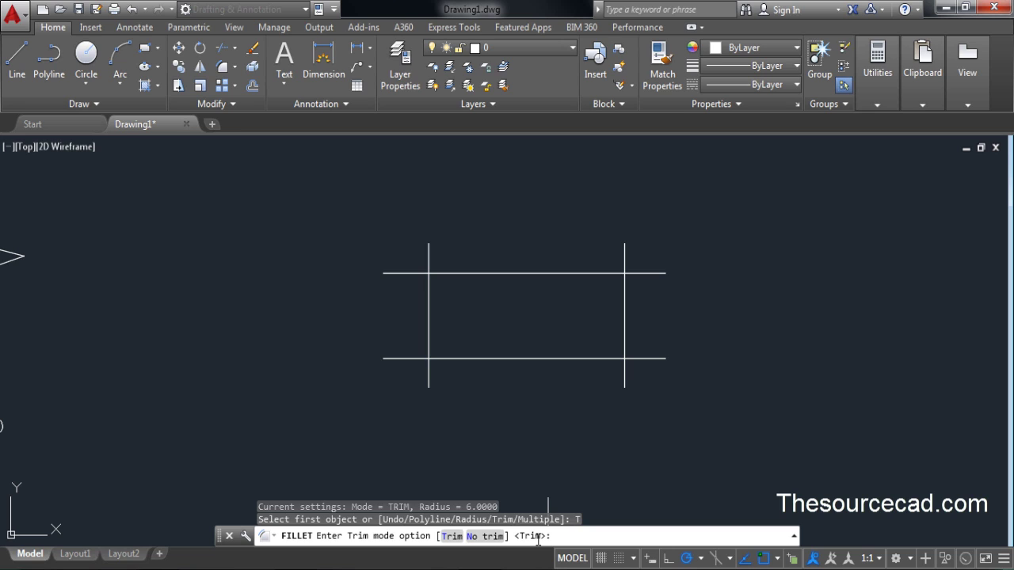
key(Return)
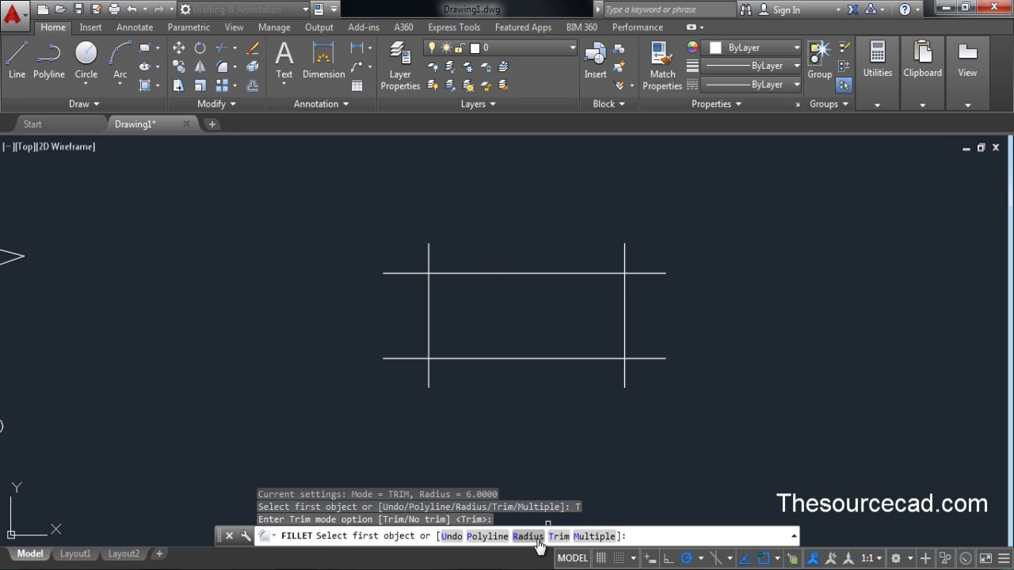
click(528, 538)
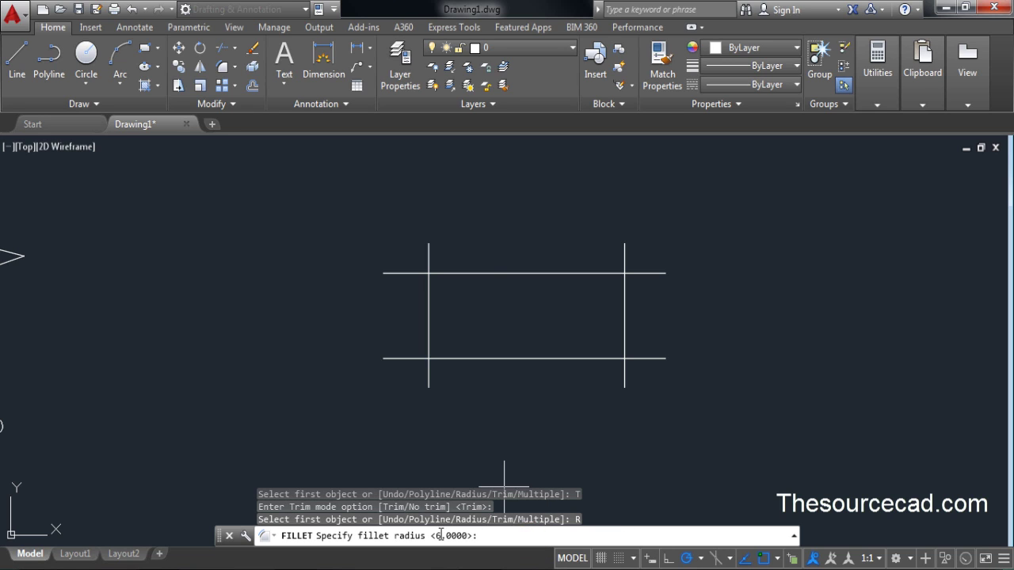
text(0)
key(Return)
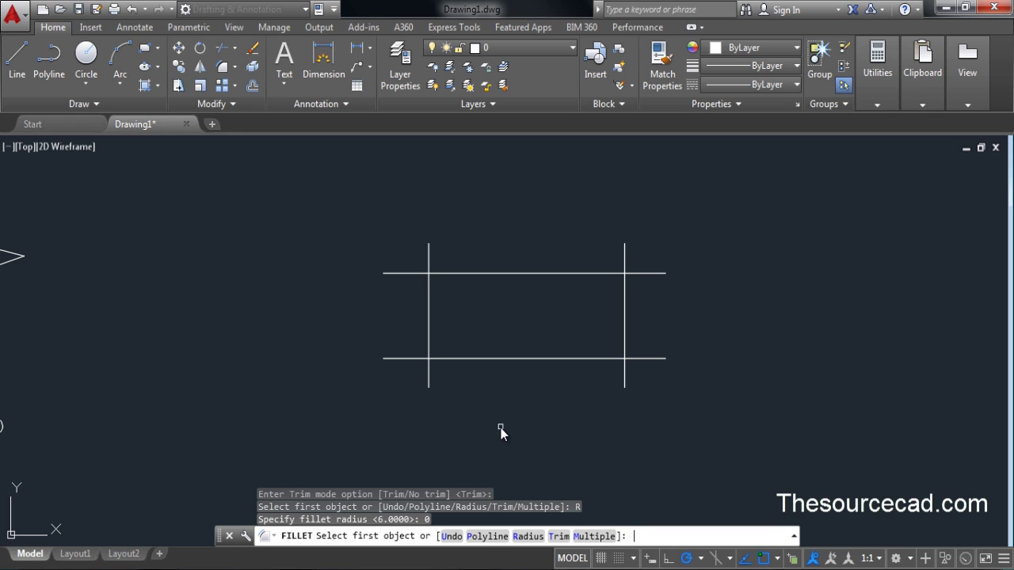
click(429, 286)
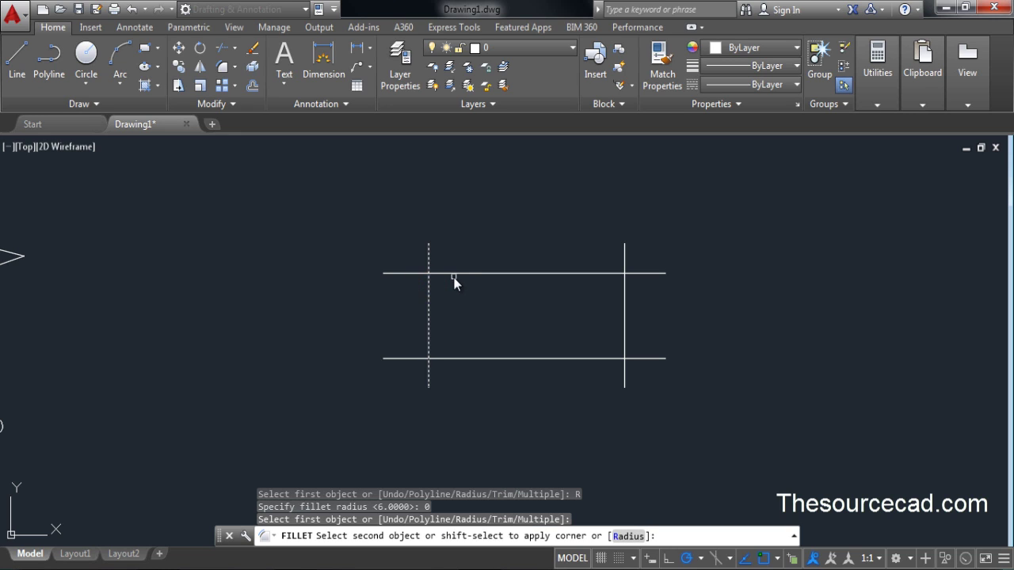
click(455, 273)
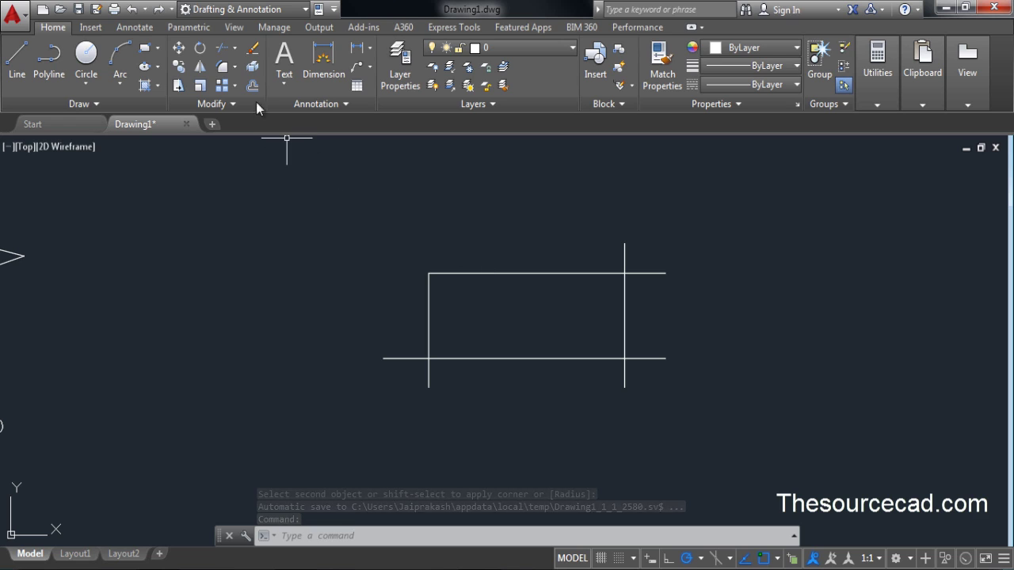
Step: Fillet the upper-right corner of the crossing lines in No trim mode with radius 10
click(223, 67)
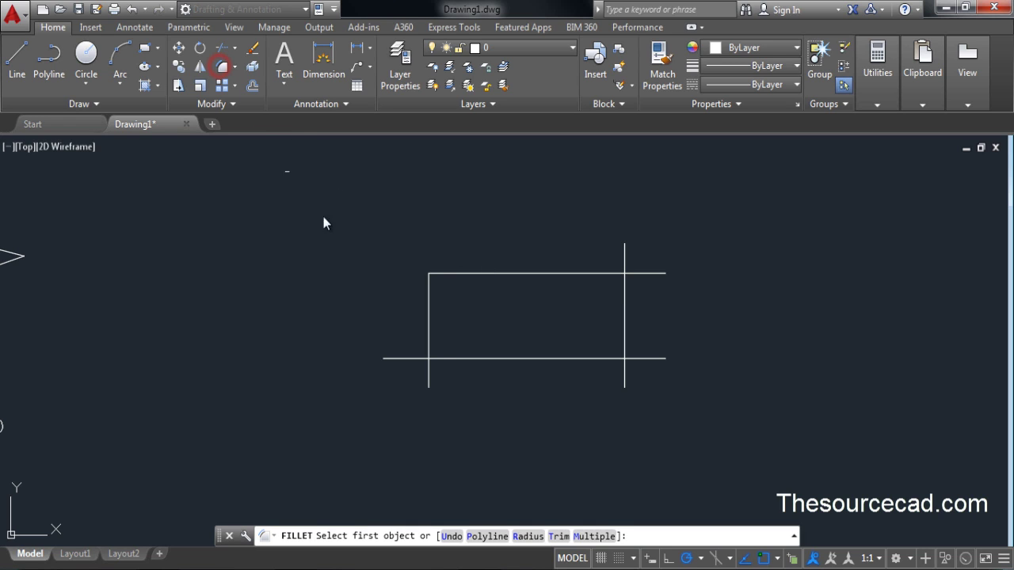
click(563, 536)
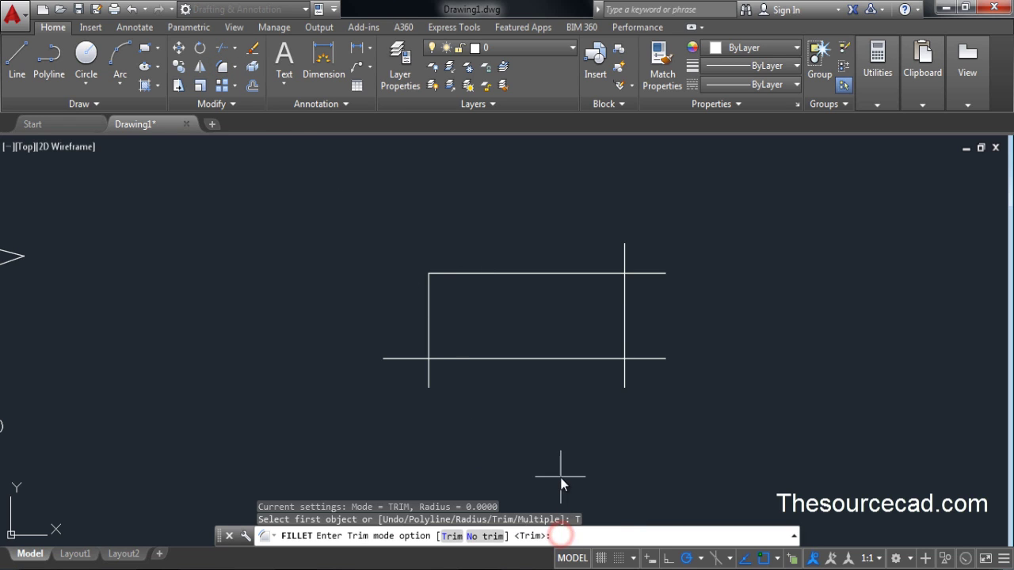
click(485, 536)
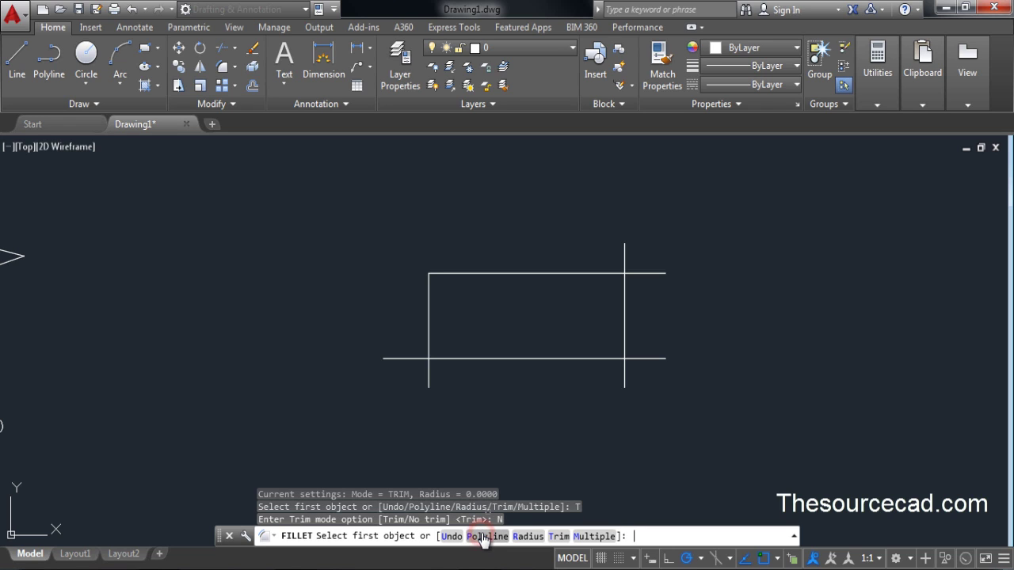
click(529, 537)
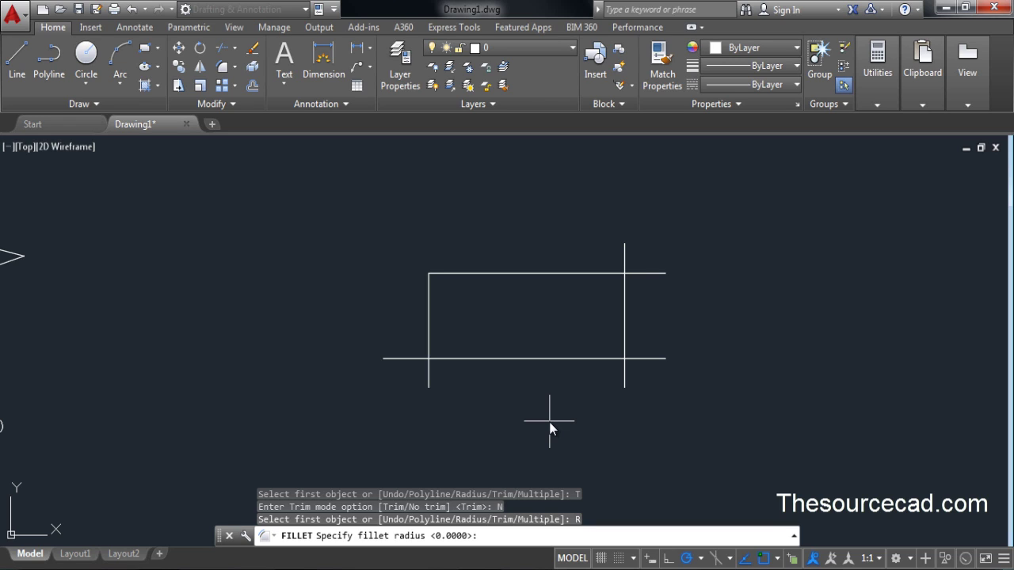
key(Return)
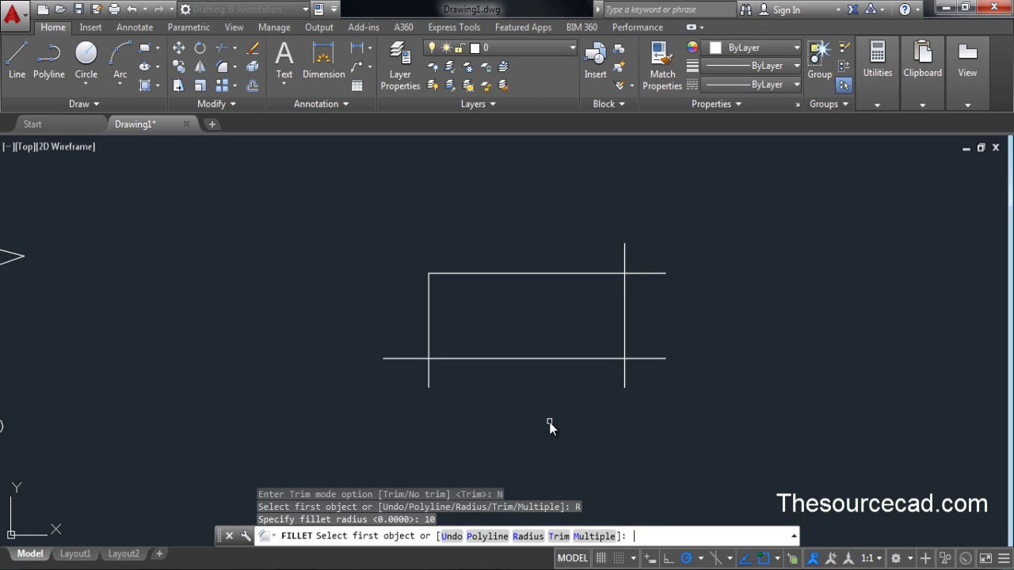
click(593, 275)
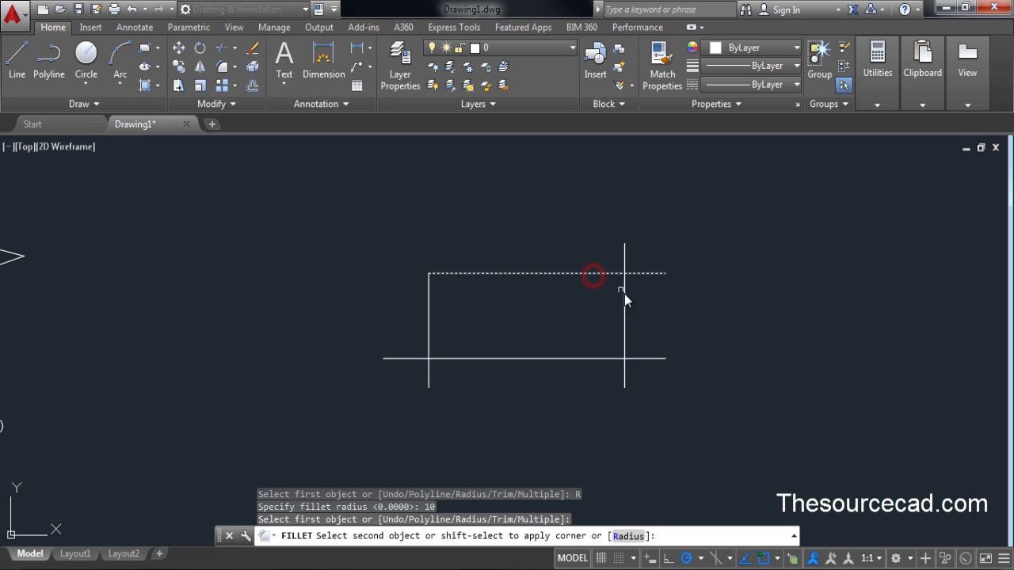
click(626, 296)
scroll(618, 277, up, 10)
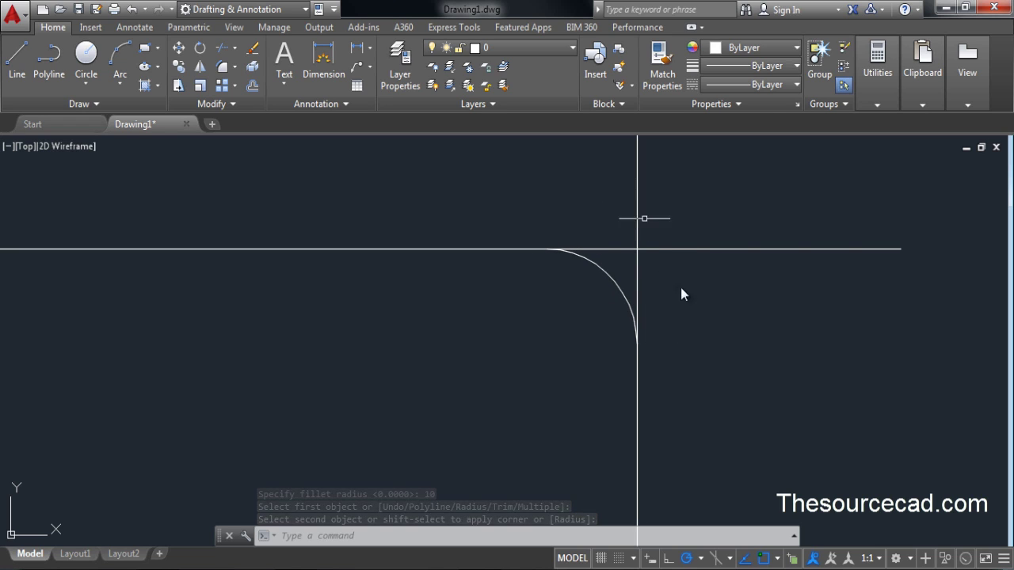
Step: Fillet the lower-right corner of the crossing lines in Trim mode with radius 10
scroll(693, 333, down, 4)
middle_drag(713, 412, 579, 262)
click(223, 67)
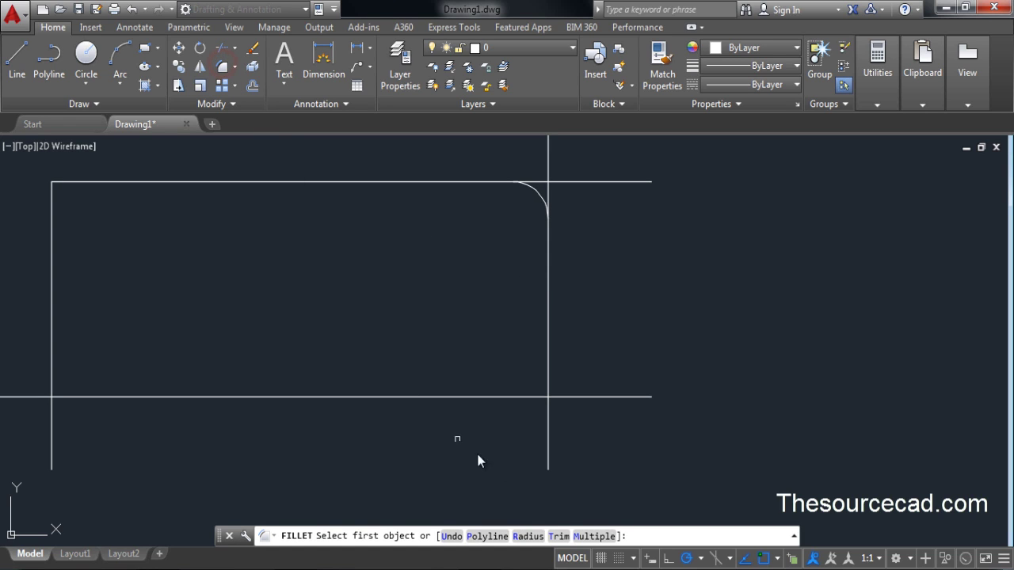
click(566, 537)
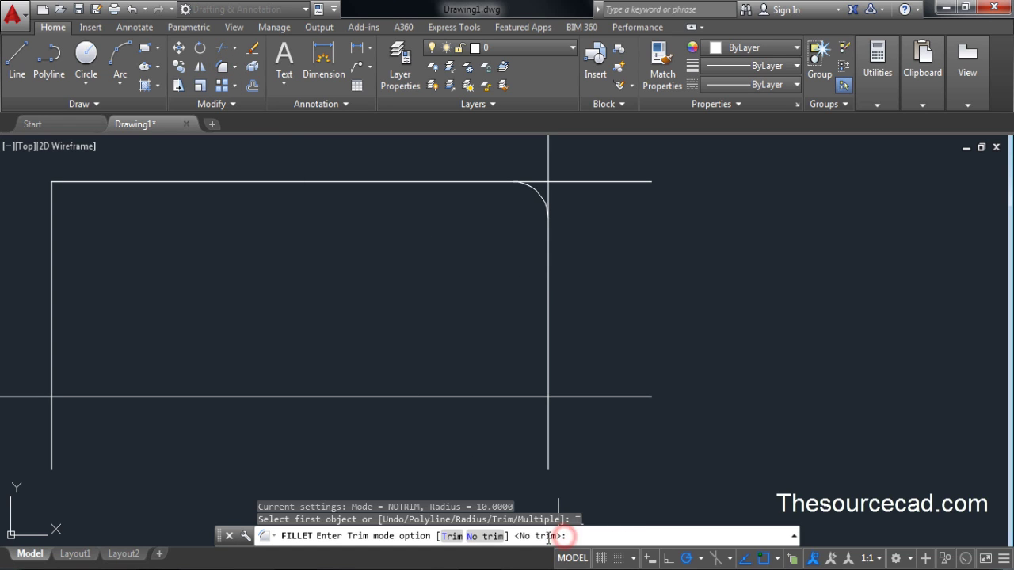
click(451, 536)
click(529, 537)
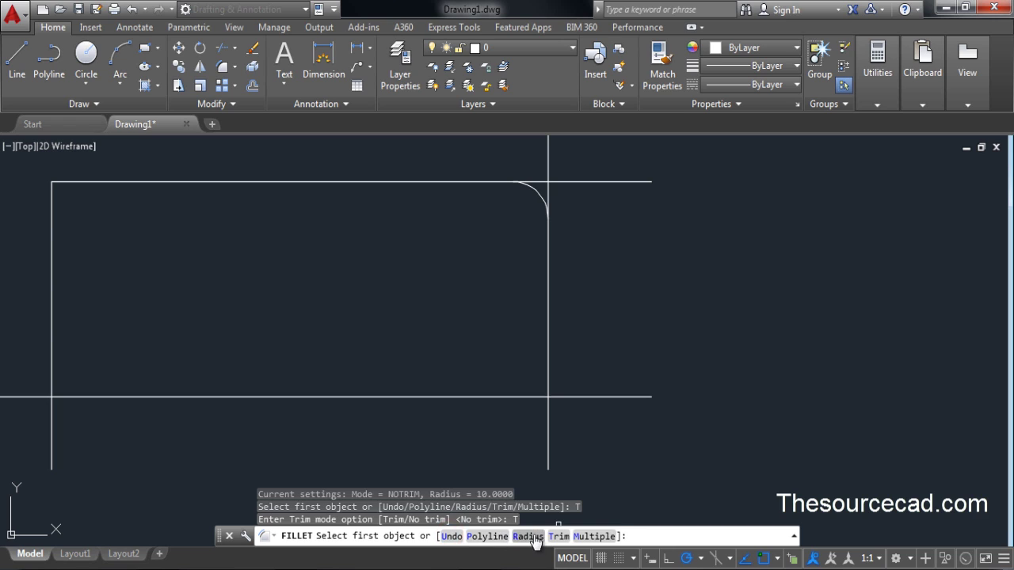
text(10)
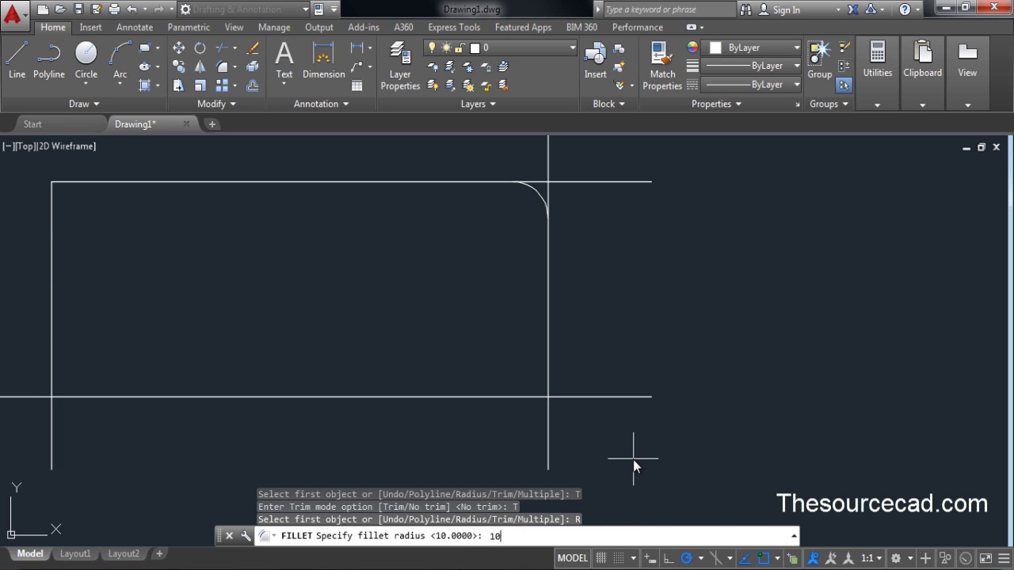
key(Return)
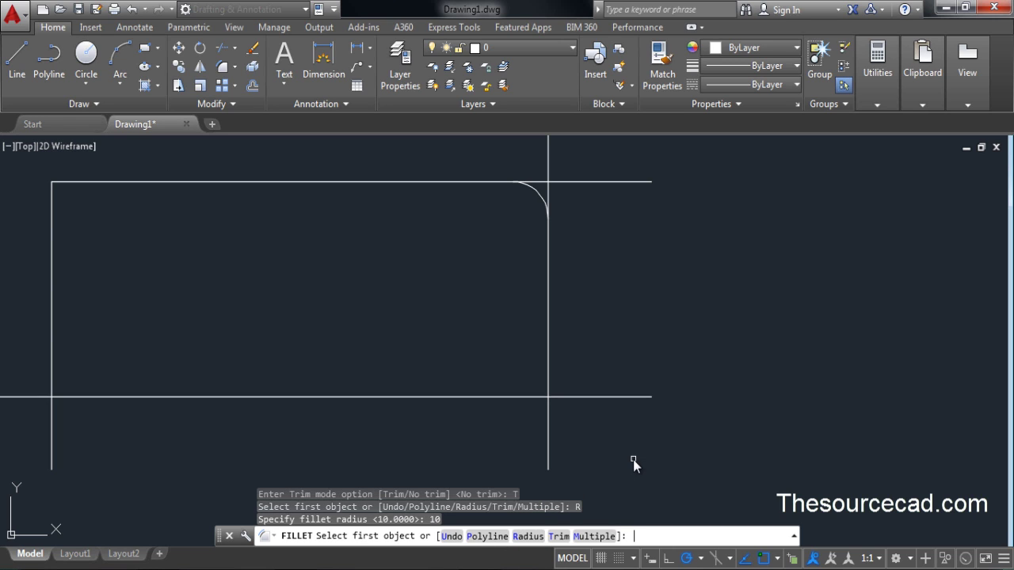
click(507, 396)
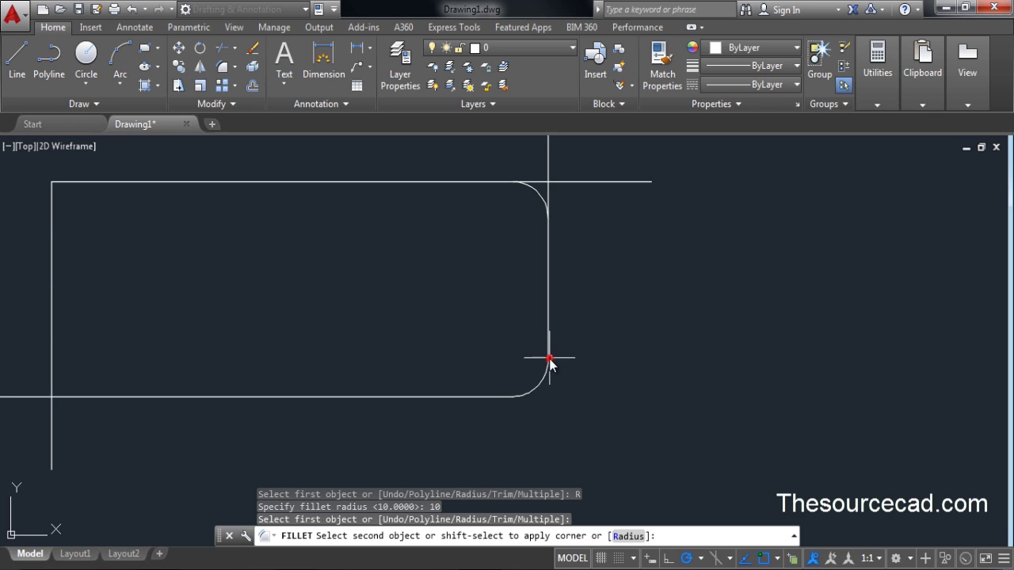
click(548, 359)
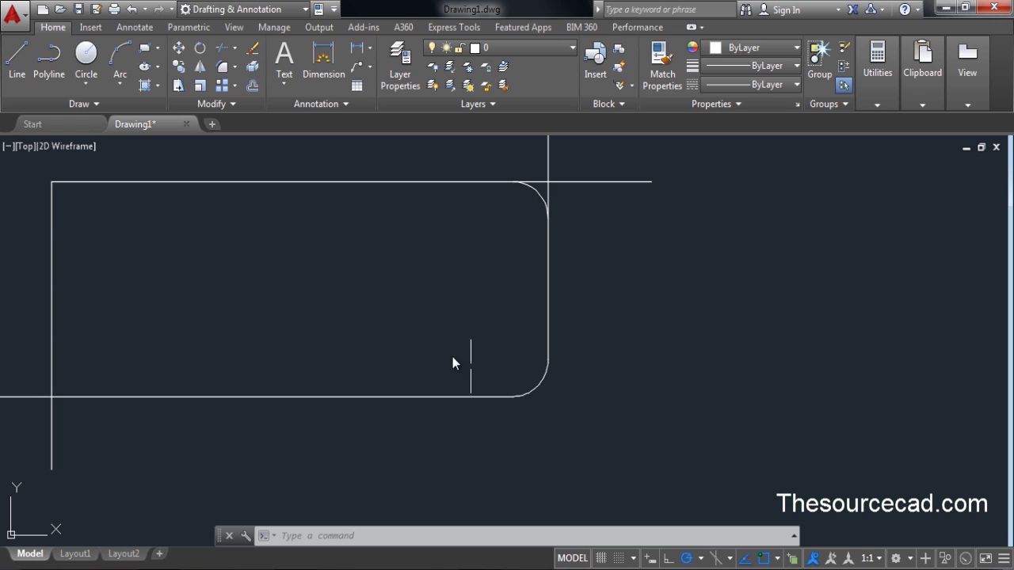
Step: Undo the three corner fillets made on the crossing lines
middle_drag(450, 338, 572, 353)
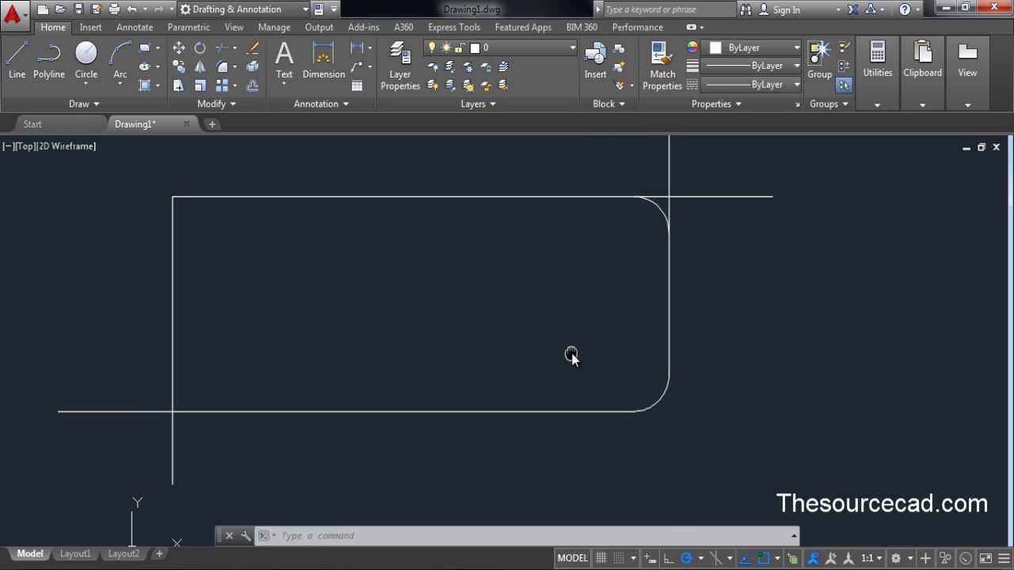
click(223, 67)
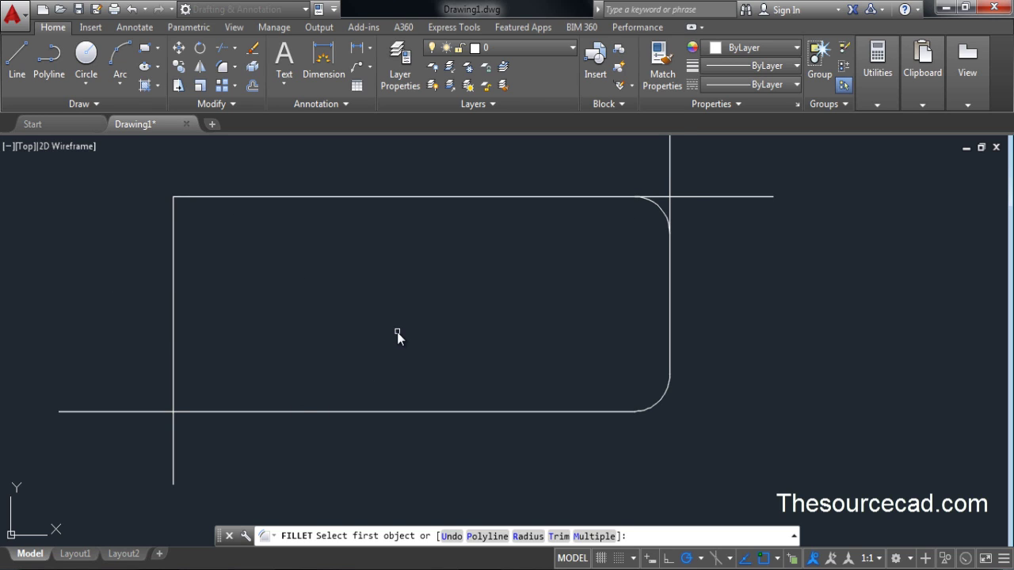
key(Escape)
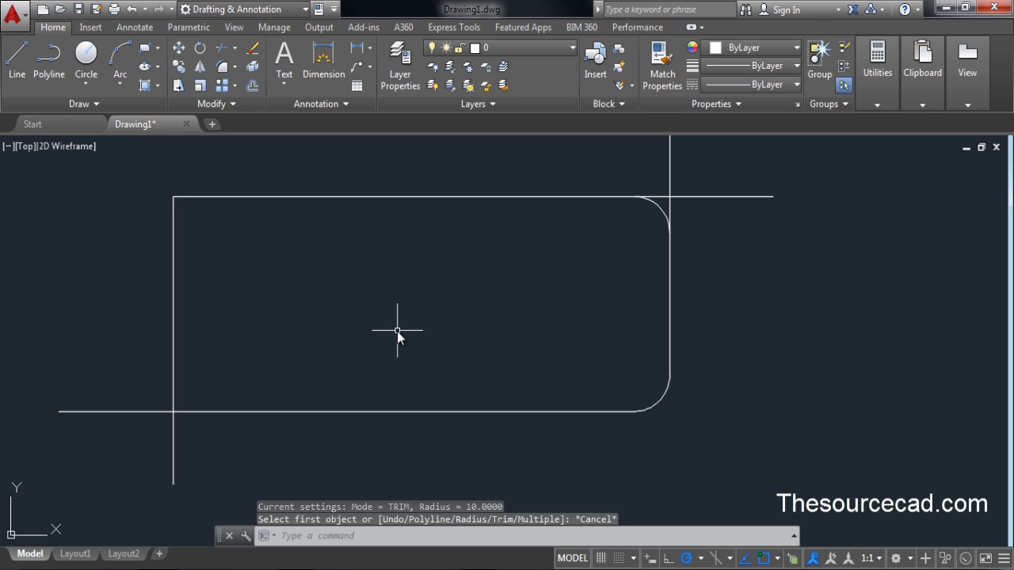
key(ctrl+z)
key(ctrl+z)
key(ctrl+z)
key(ctrl+z)
key(ctrl+z)
key(ctrl+z)
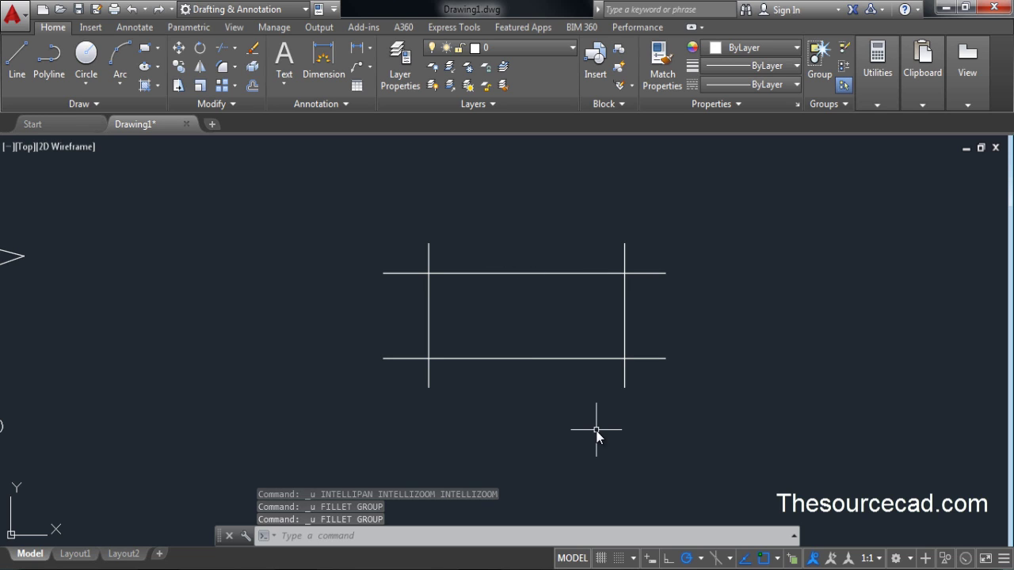
Step: Trim all eight overhanging ends of the crossing lines, using all objects as cutting edges, to leave a closed rectangle
click(223, 48)
key(Return)
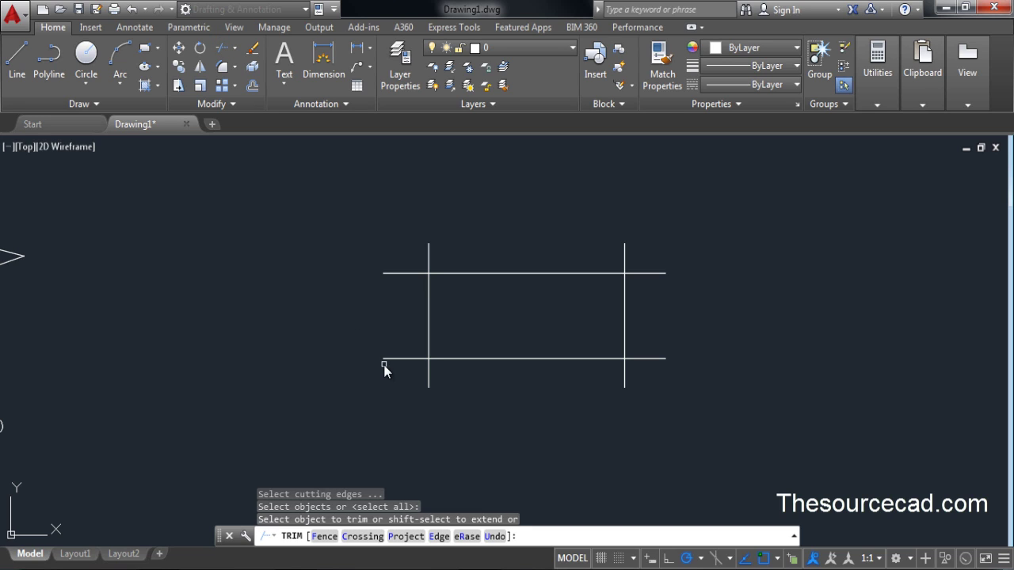
click(389, 364)
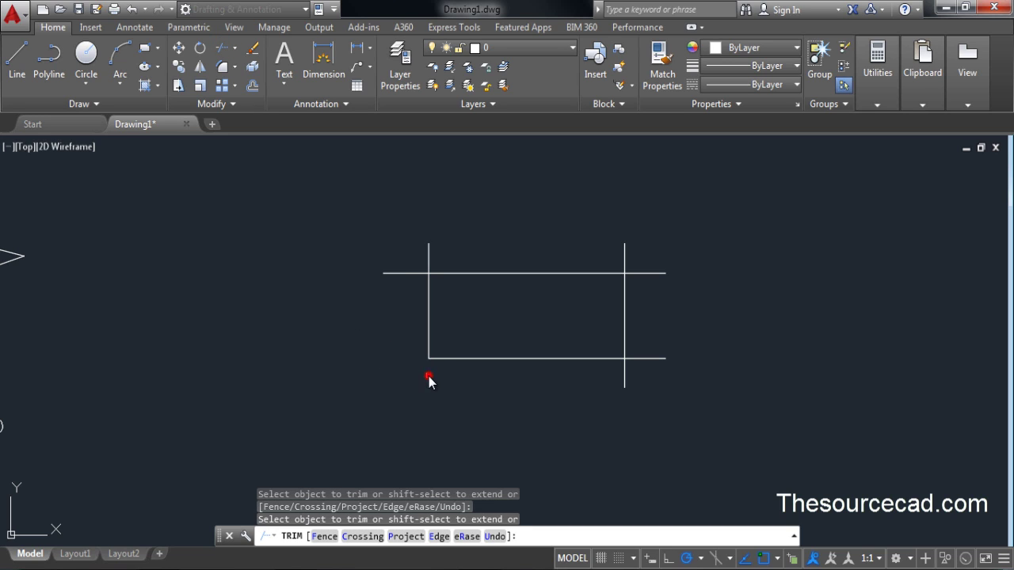
click(429, 376)
click(405, 273)
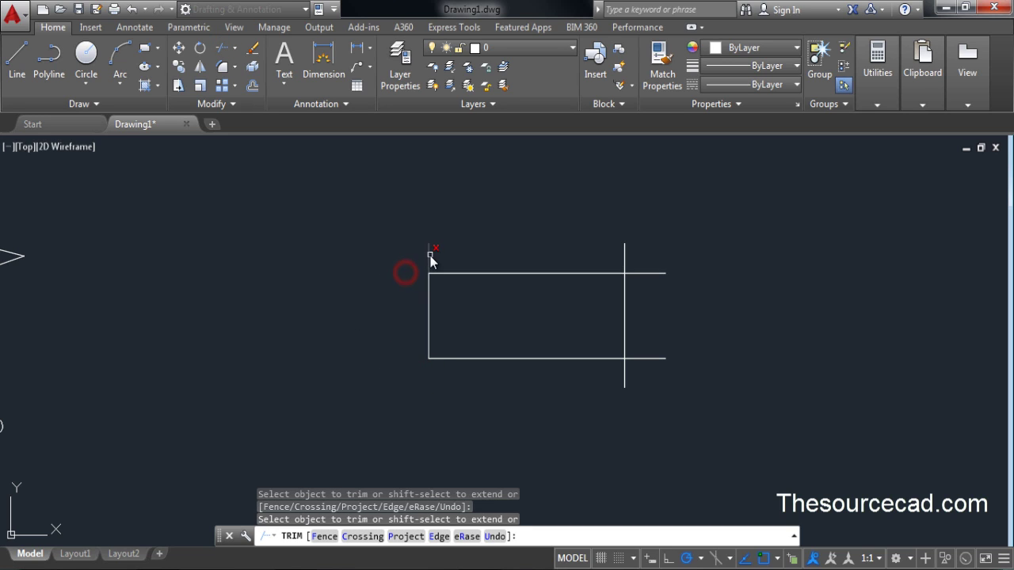
click(430, 255)
click(646, 274)
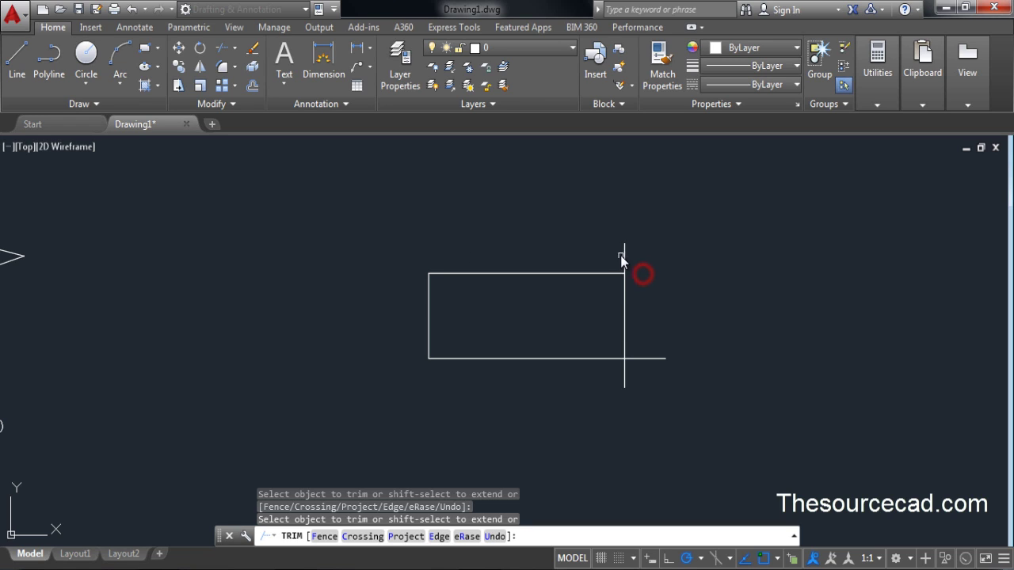
click(624, 255)
click(653, 358)
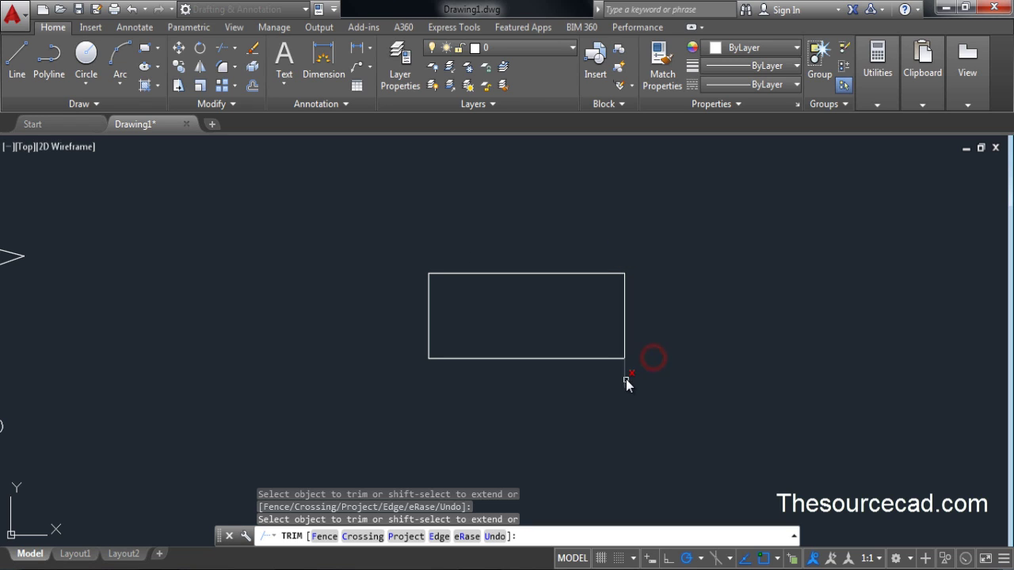
click(626, 379)
right_click(699, 293)
click(705, 298)
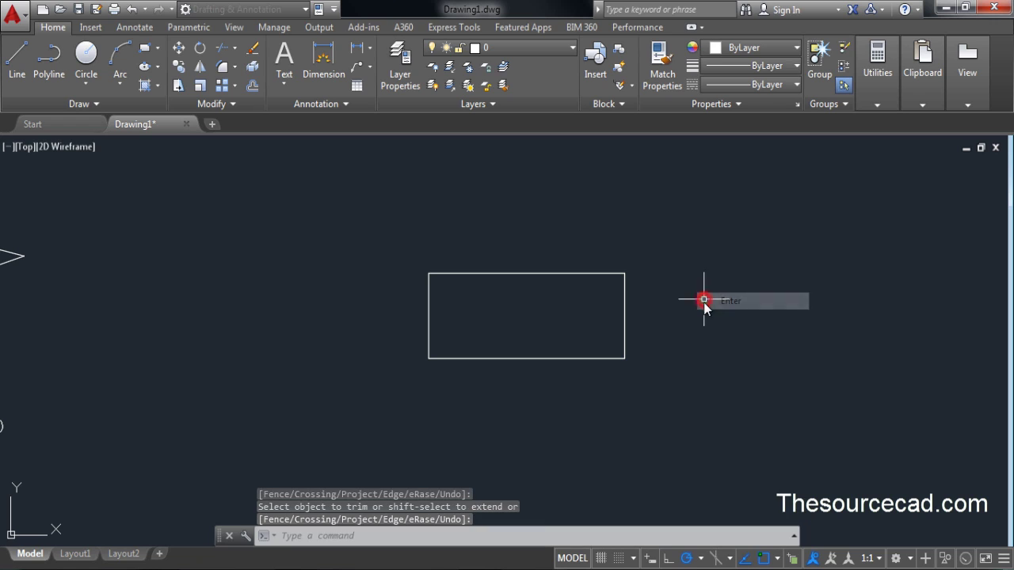
Step: Join the four lines of the trimmed rectangle into a single polyline
click(681, 394)
click(318, 232)
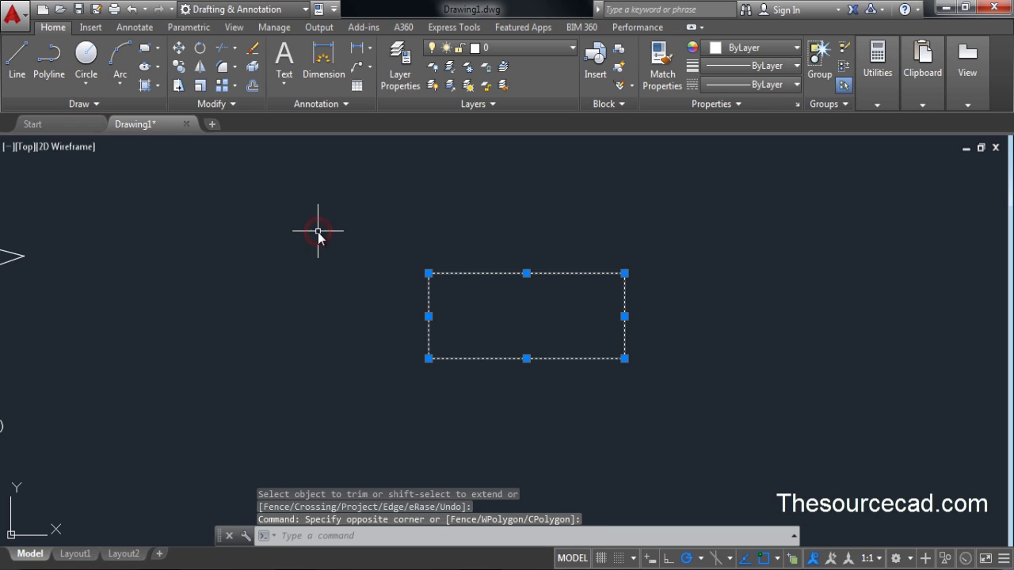
text(J)
key(Return)
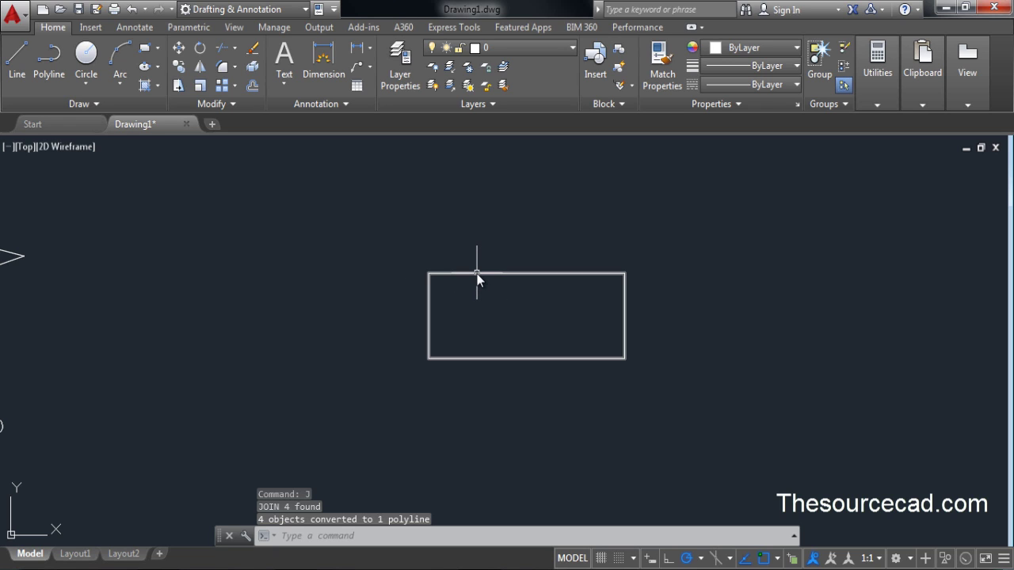
Step: Fillet all corners of the joined rectangle at once using the Polyline option with radius 10
click(224, 69)
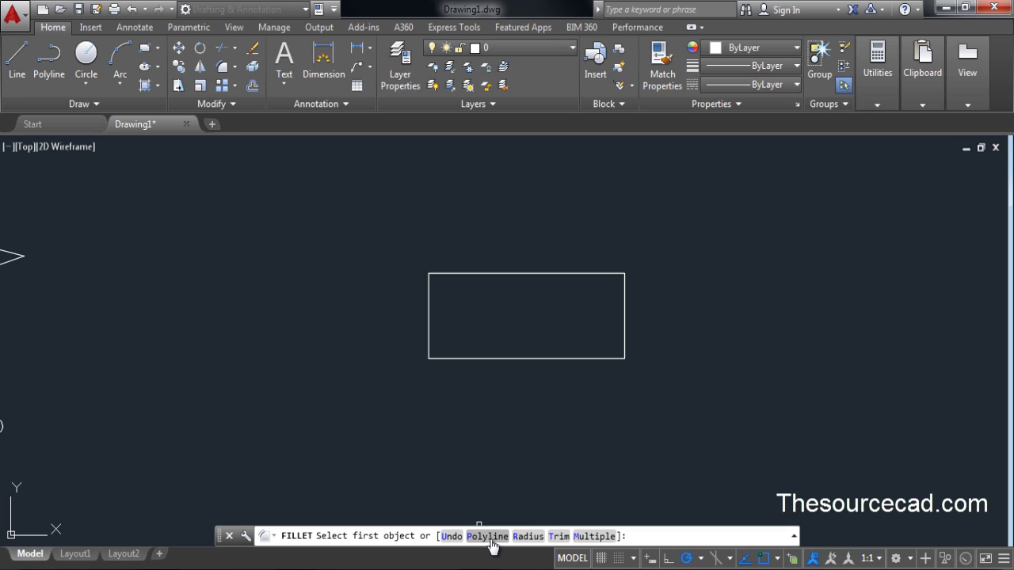
click(527, 537)
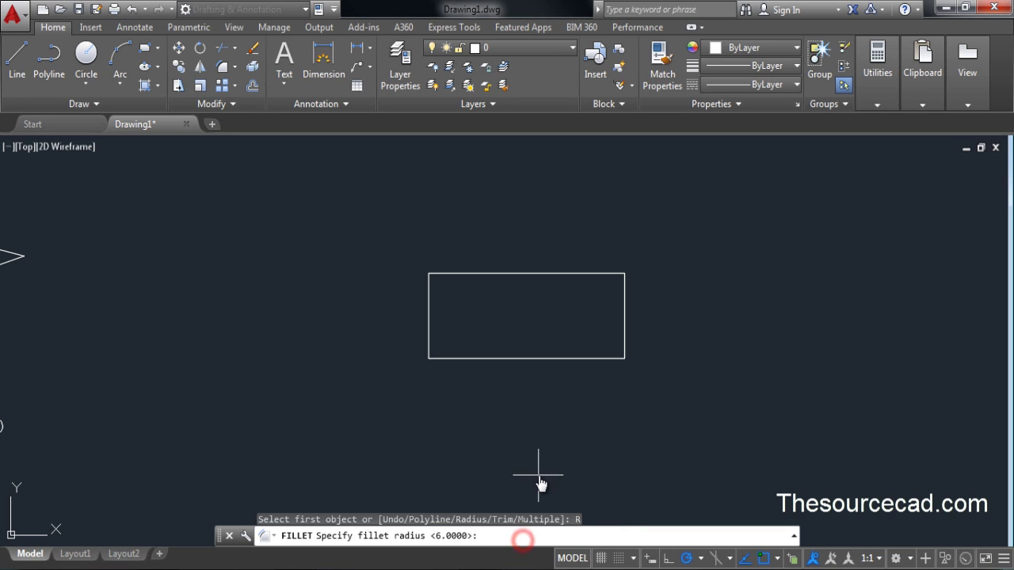
key(Return)
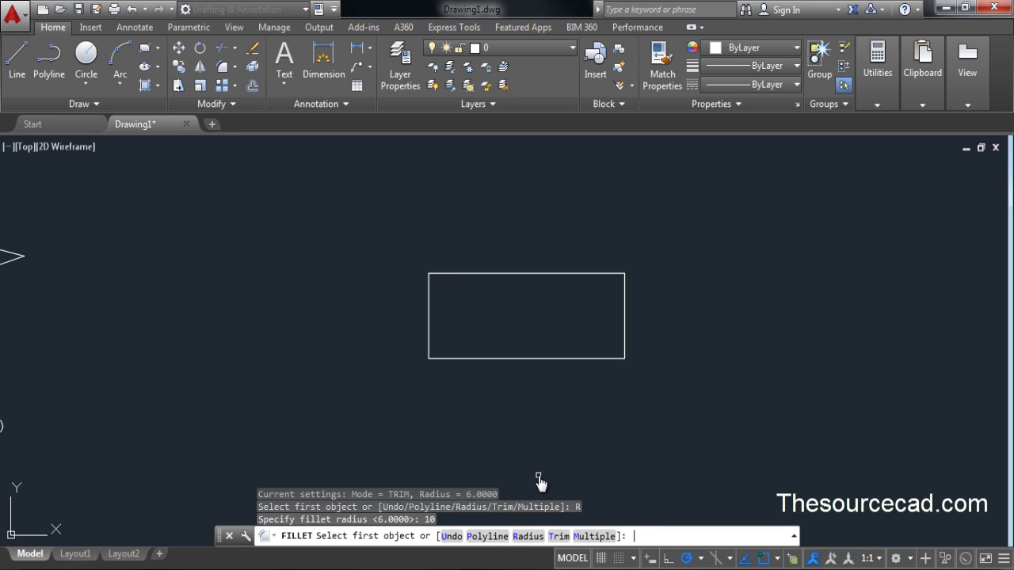
click(489, 537)
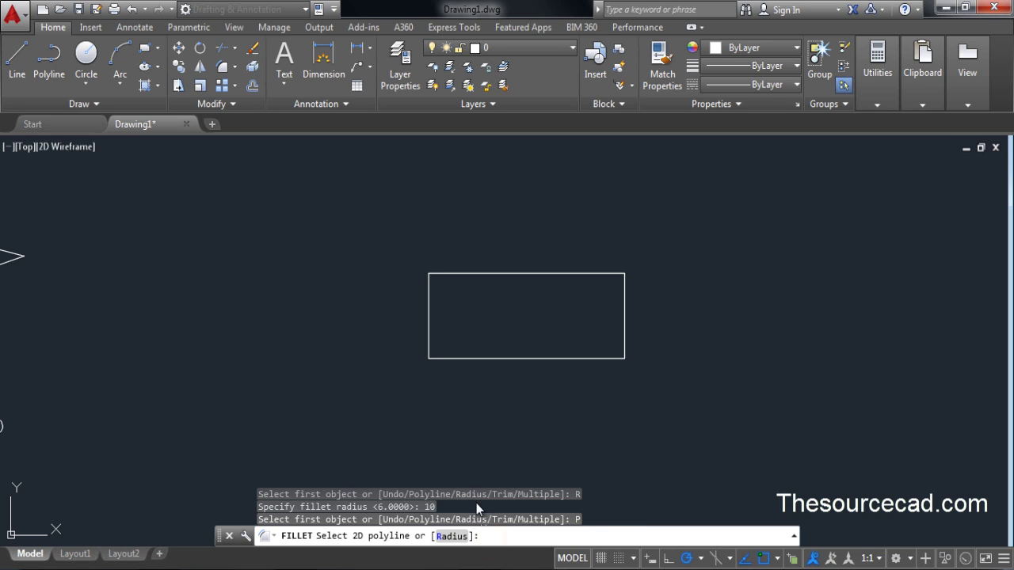
click(515, 358)
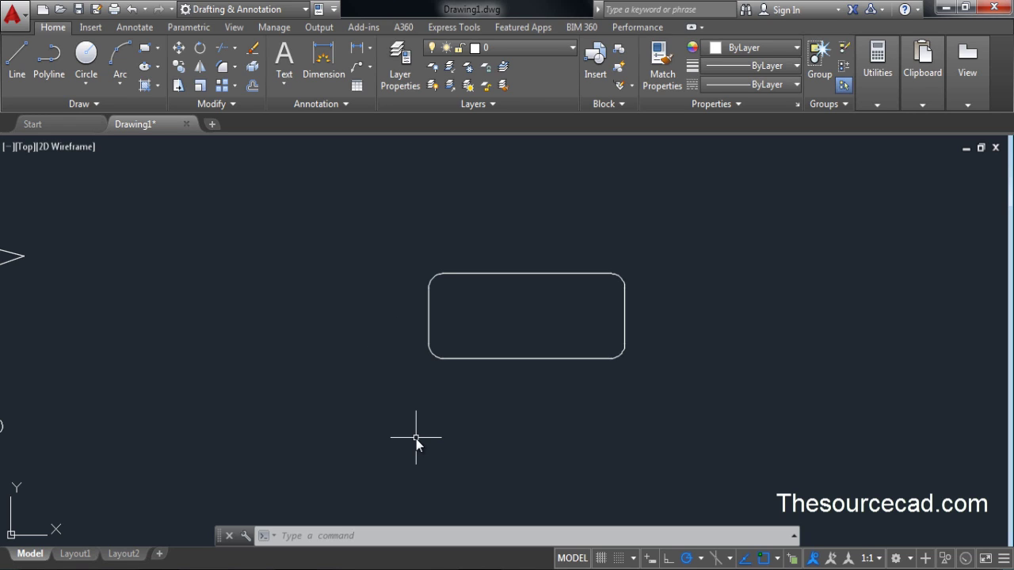
Step: Draw a closed ten-sided zigzag polyline between the converging lines and the rounded rectangle
middle_drag(401, 347, 576, 361)
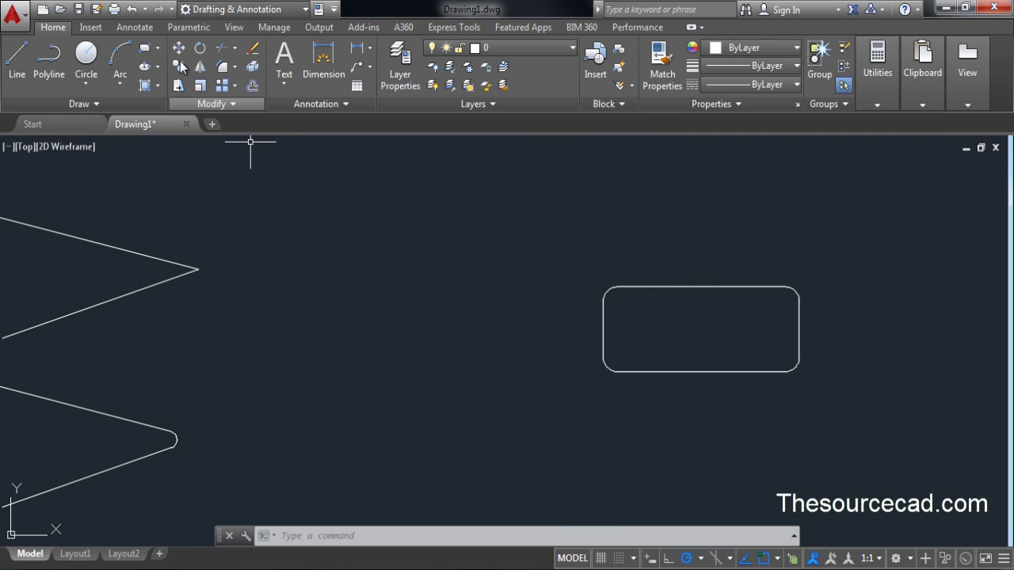
click(49, 56)
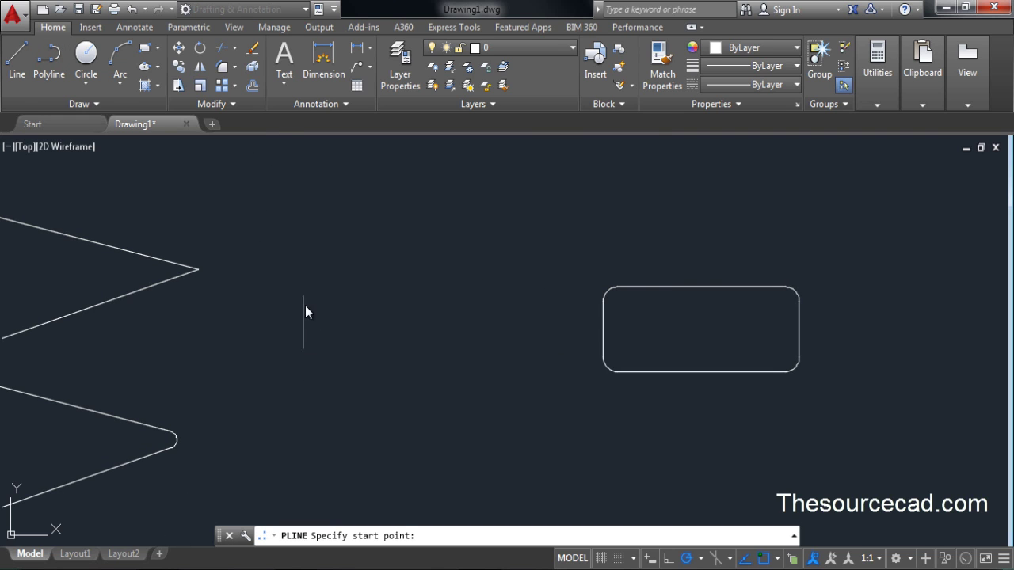
click(306, 302)
click(367, 215)
click(449, 299)
click(532, 230)
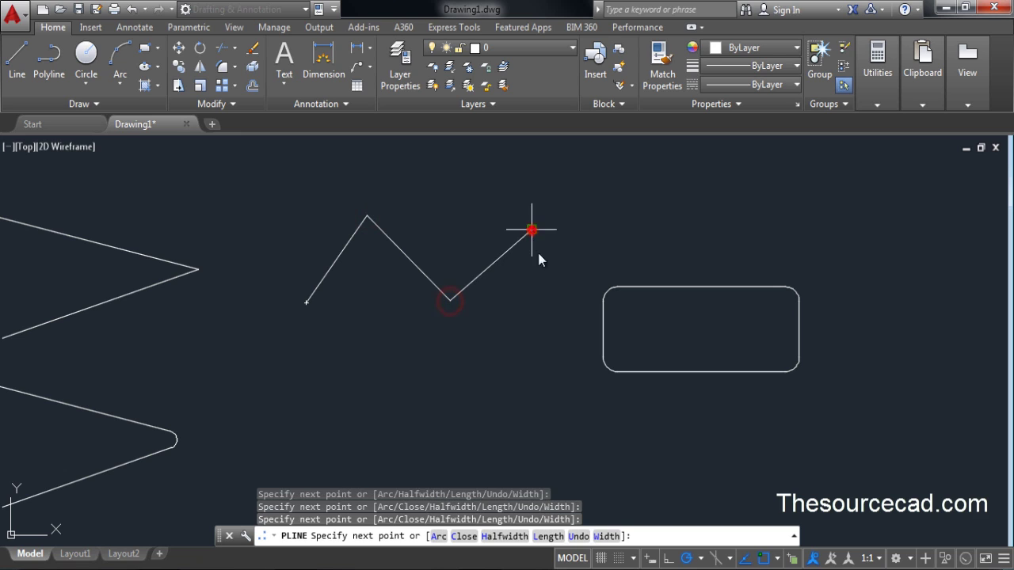
click(592, 377)
click(487, 443)
click(408, 342)
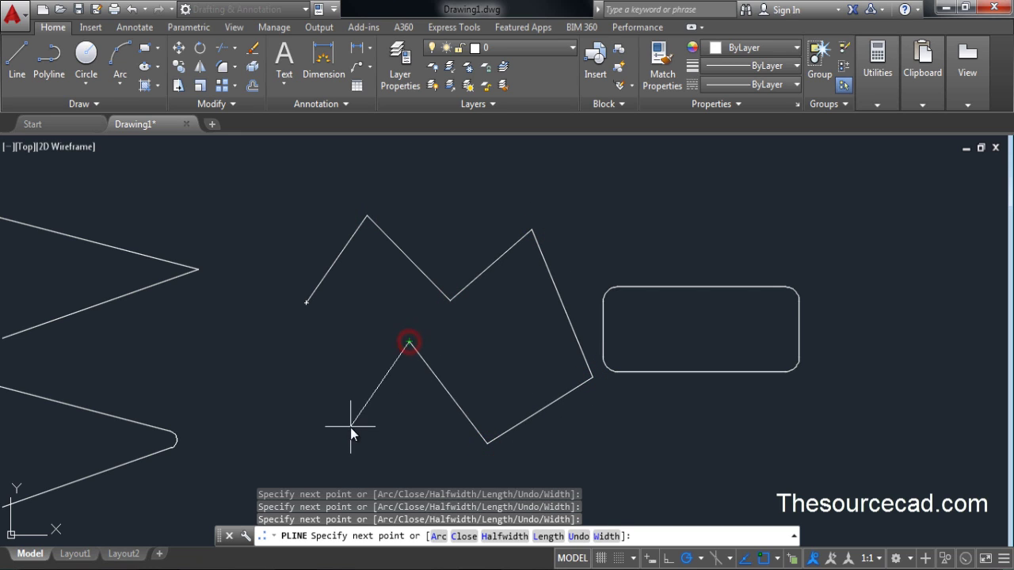
click(351, 426)
click(248, 354)
click(318, 343)
click(305, 302)
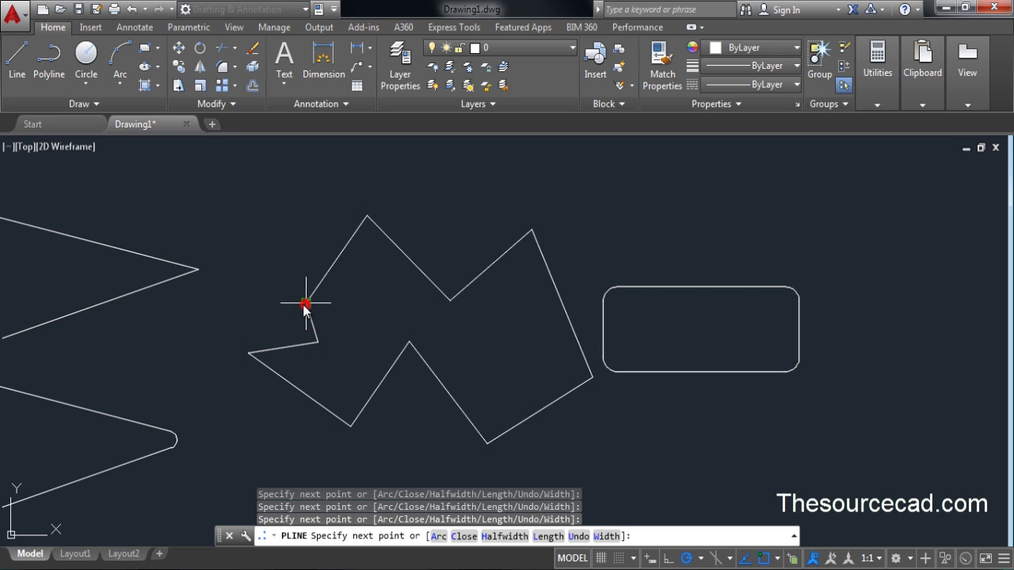
key(Return)
Step: Erase the rounded rectangle beside the zigzag polyline
click(733, 333)
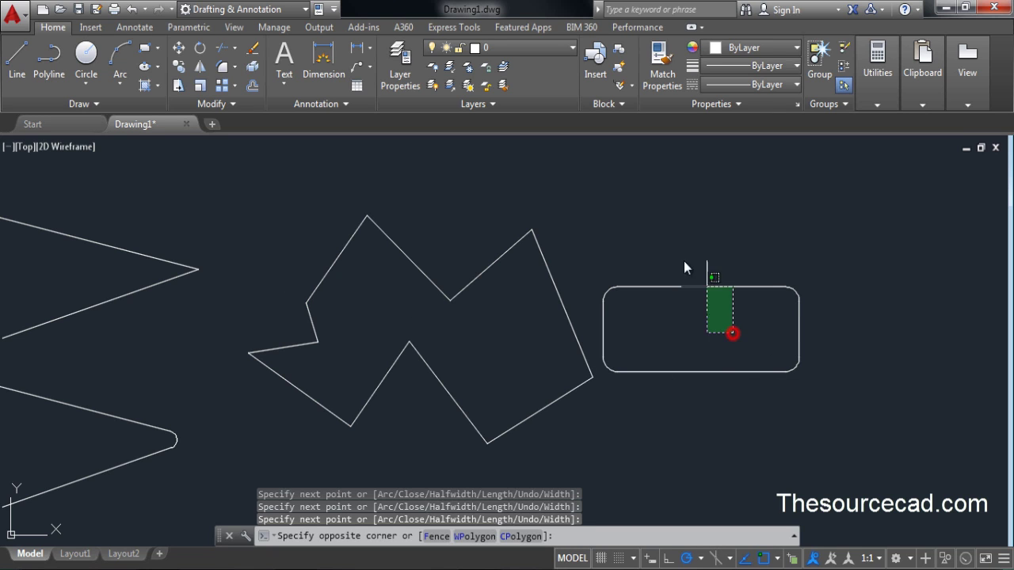
click(669, 244)
right_click(669, 242)
click(720, 276)
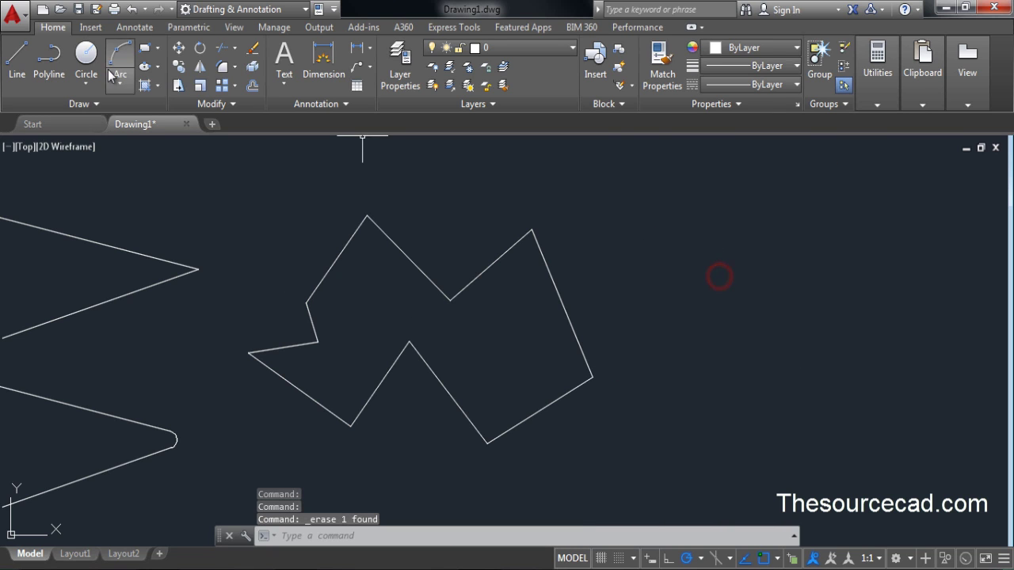
Step: Draw a sharp-cornered rectangle to the right of the zigzag polyline
click(145, 48)
click(674, 341)
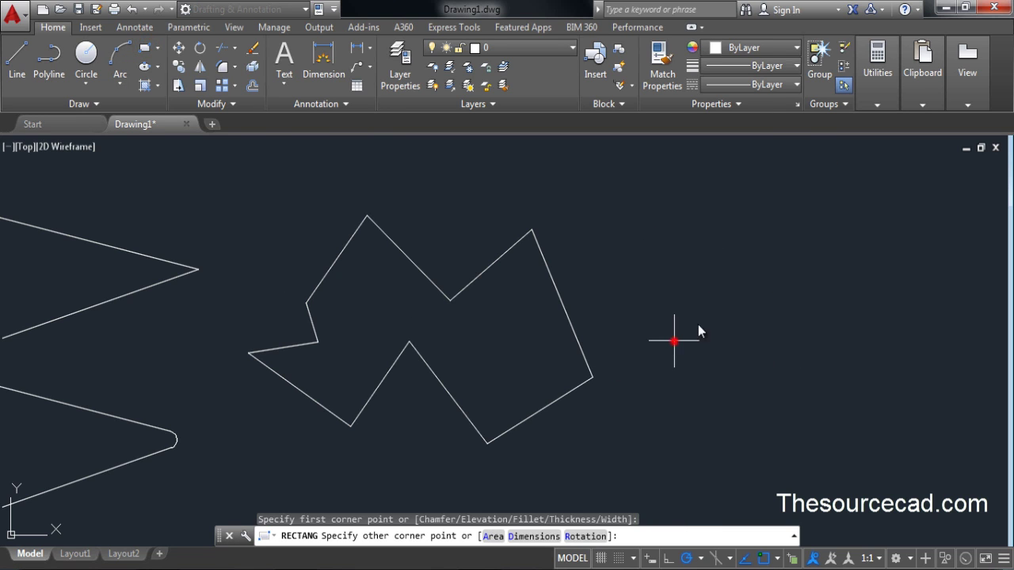
click(841, 235)
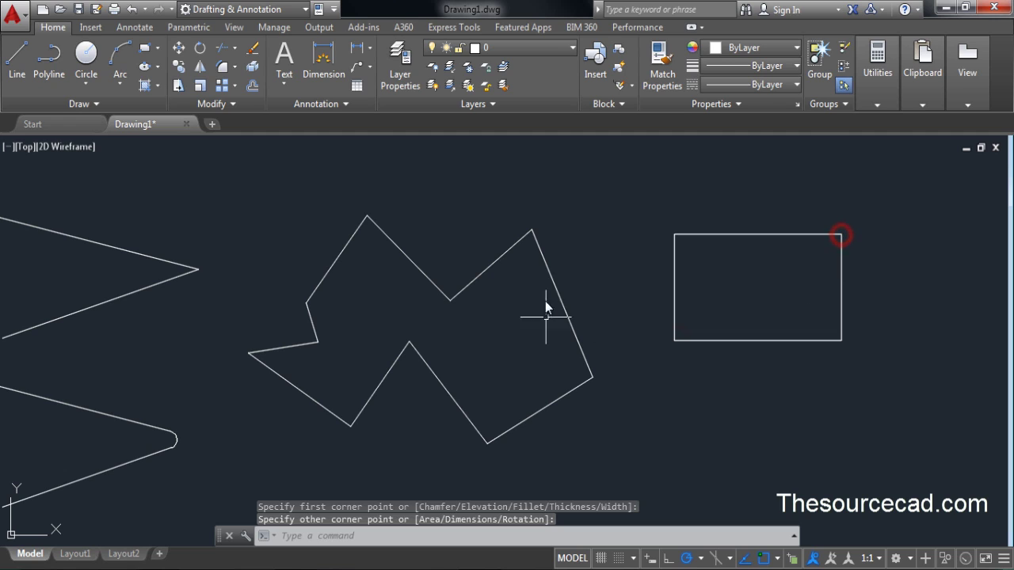
Step: Start a Multiple fillet with radius 10 and round the rectangle's lower-left corner
click(228, 68)
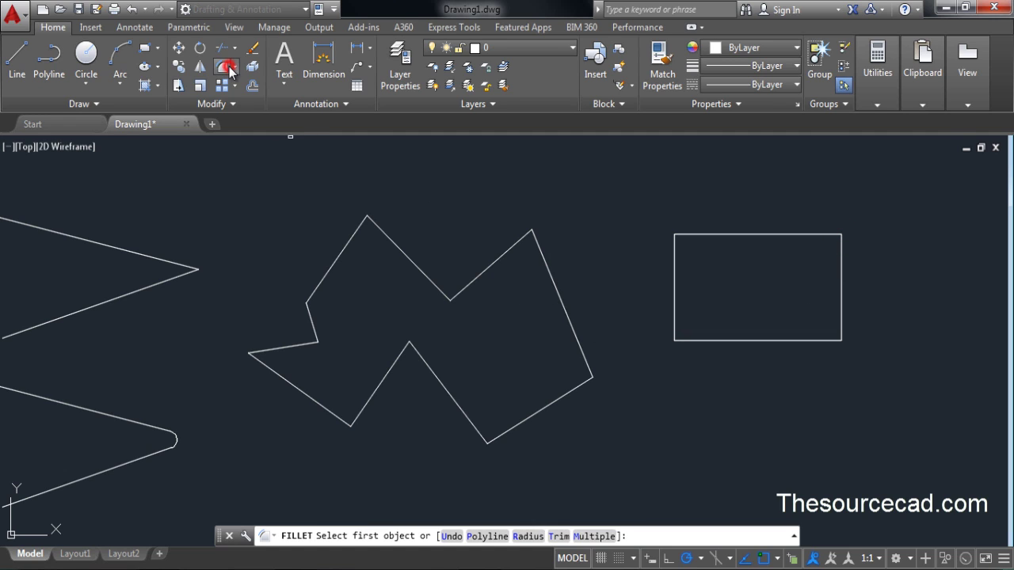
click(528, 536)
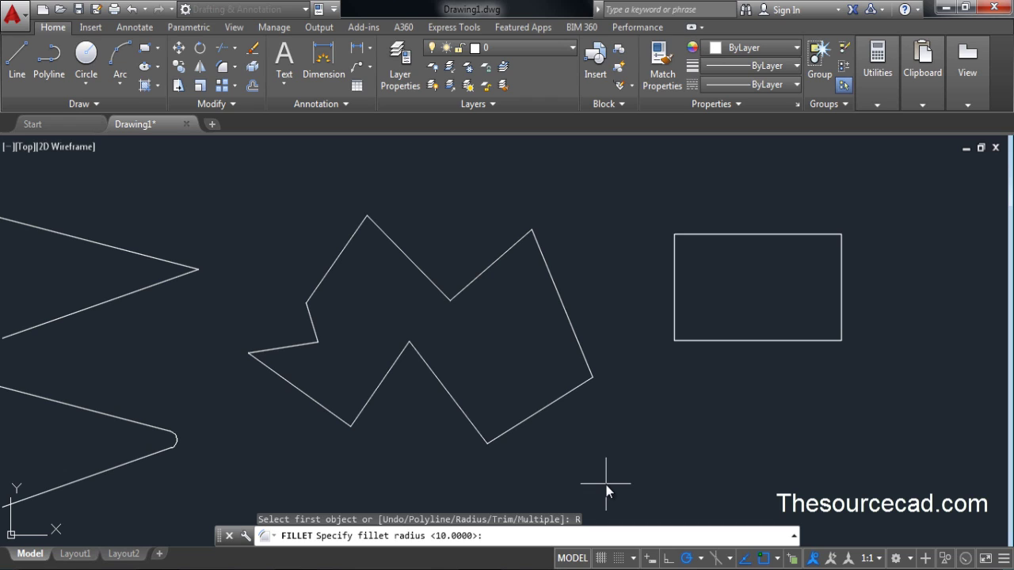
text(10)
key(Return)
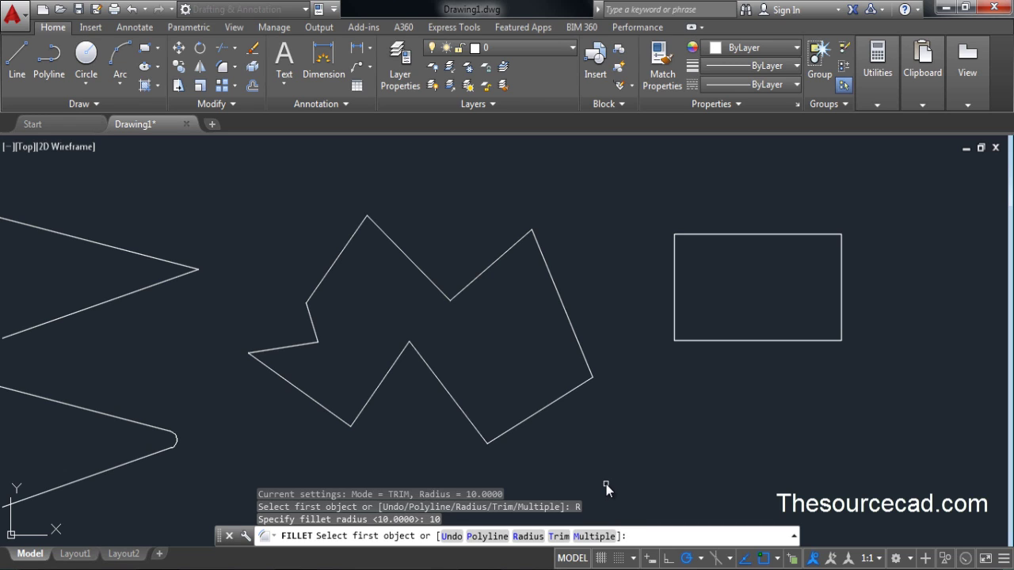
click(592, 536)
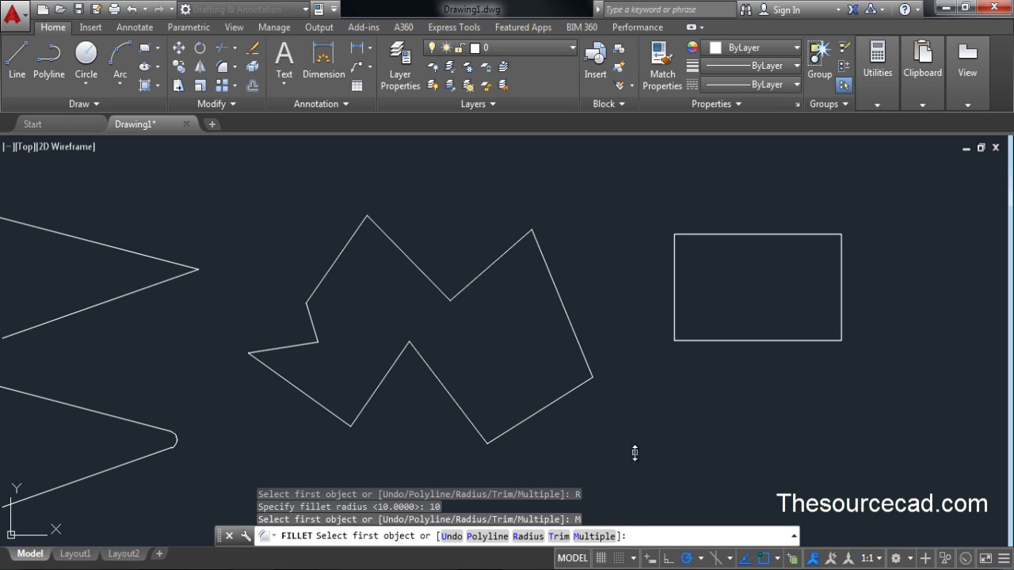
click(673, 317)
click(700, 342)
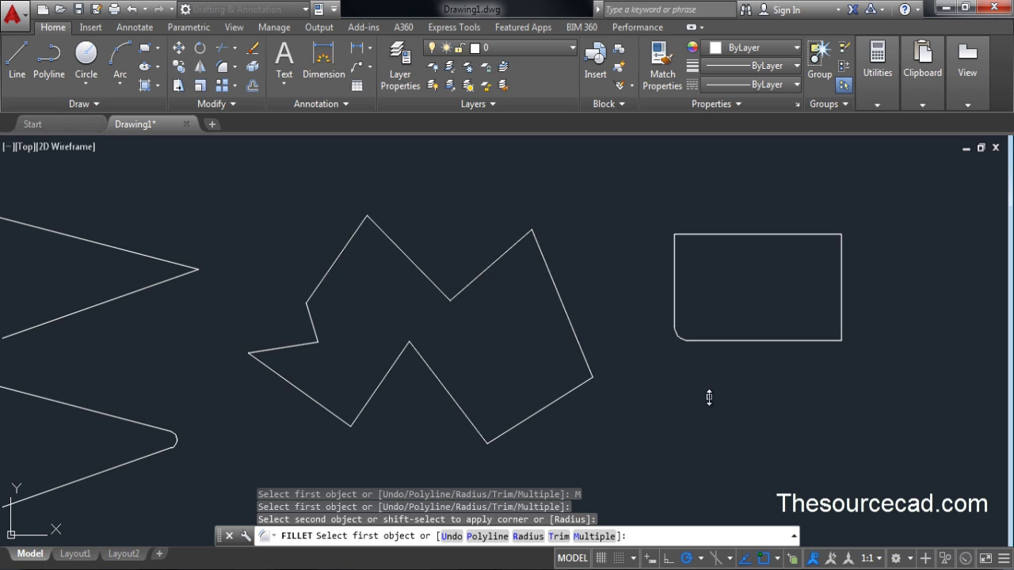
Step: Fillet the zigzag polyline's upper-right peak and its lower inward notch within the same Multiple fillet
click(516, 242)
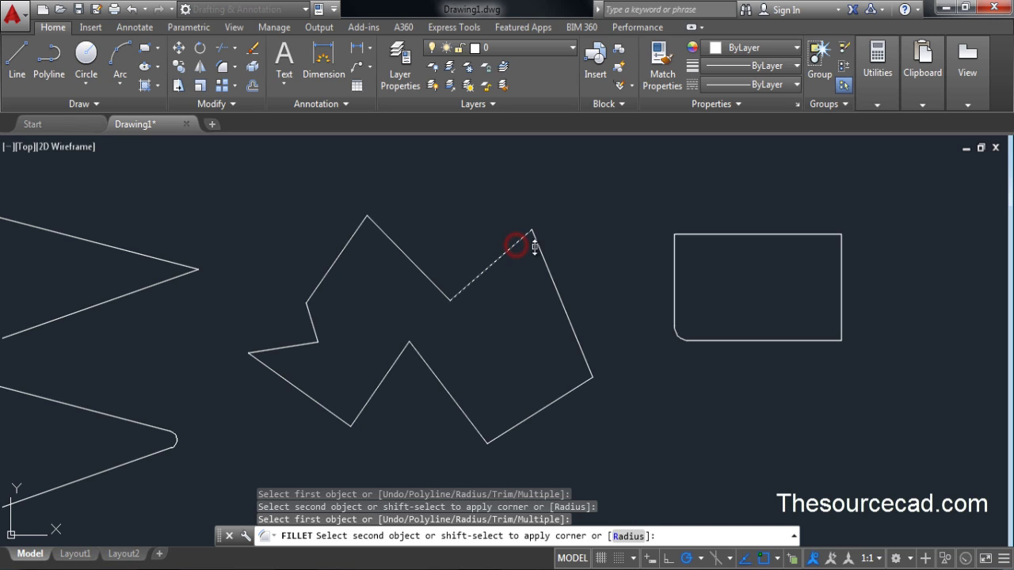
click(538, 248)
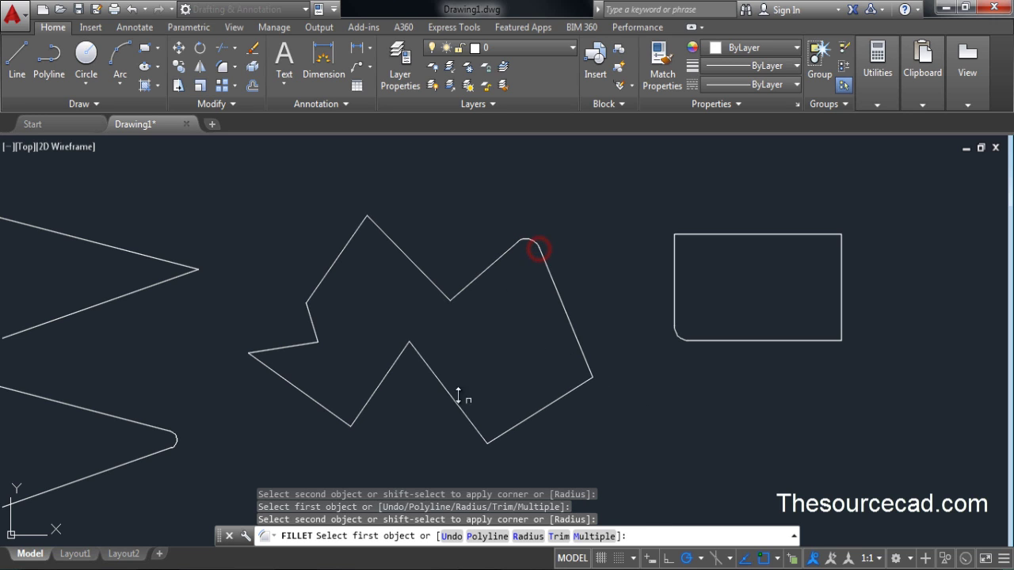
click(403, 357)
click(423, 363)
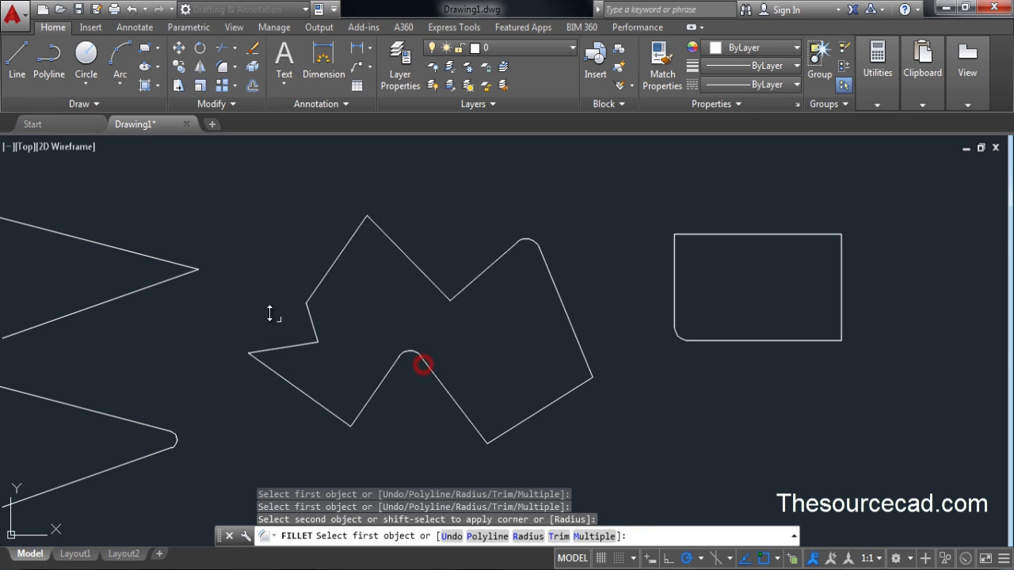
Step: Fillet the pointed tip of the upper pair of converging lines within the same Multiple fillet
middle_drag(269, 313, 514, 317)
click(387, 262)
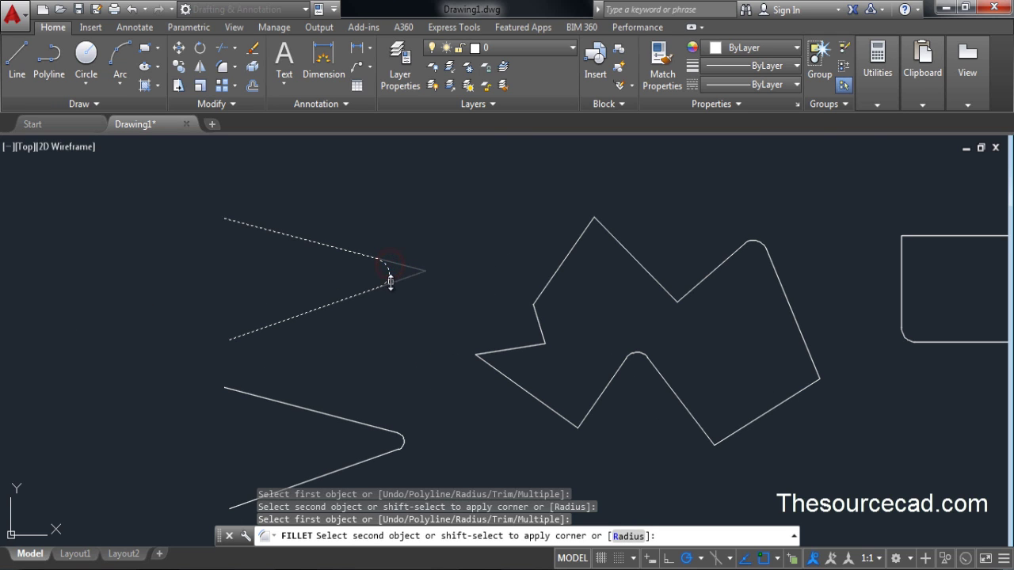
click(390, 281)
middle_drag(728, 320, 423, 284)
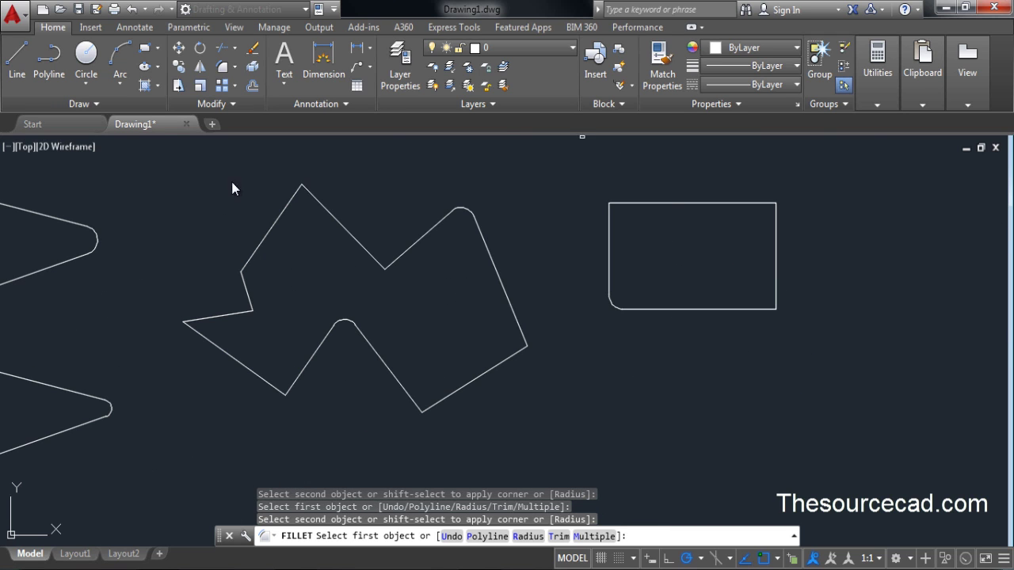
Step: End the Multiple fillet and undo the whole group of fillets made with it
right_click(536, 234)
click(566, 242)
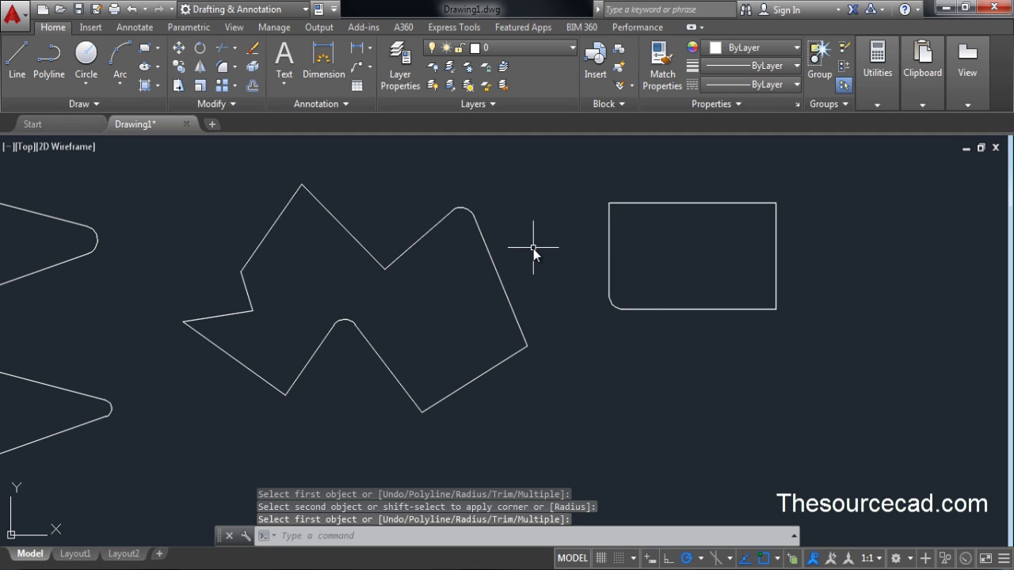
key(ctrl+z)
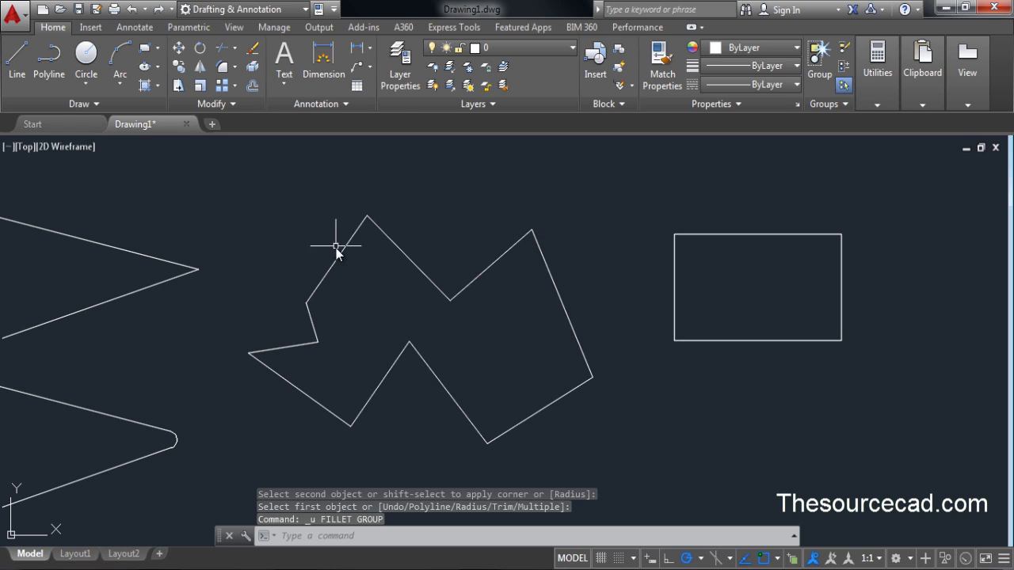
Step: Fillet every corner of the zigzag polyline at once using the Polyline option with radius 10
click(222, 67)
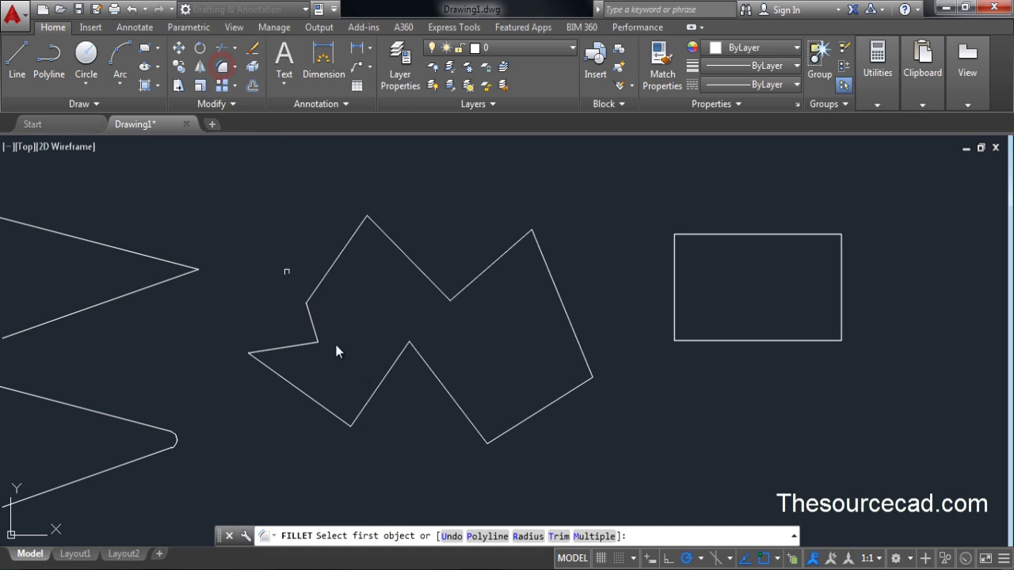
click(528, 536)
key(Return)
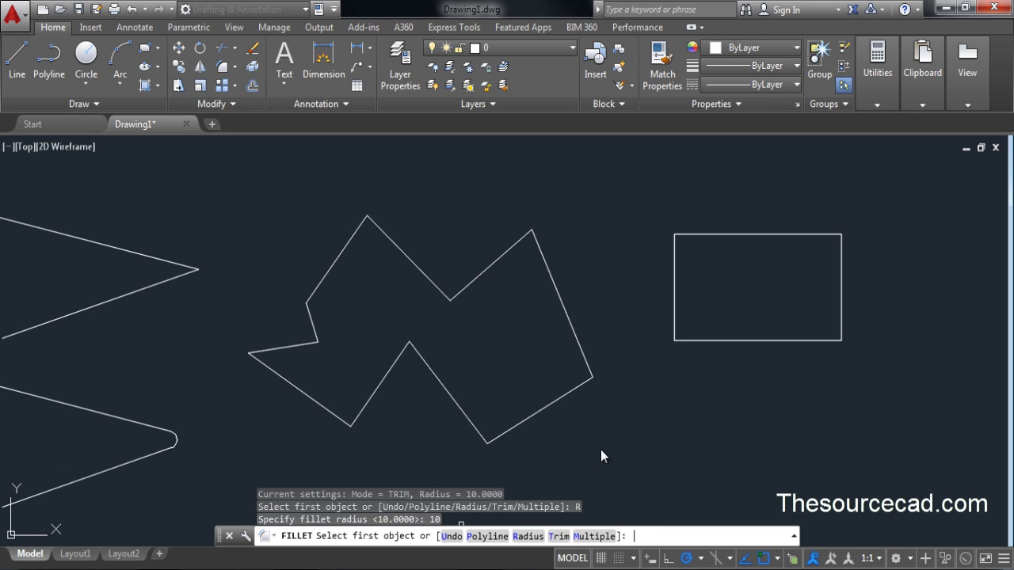
click(499, 537)
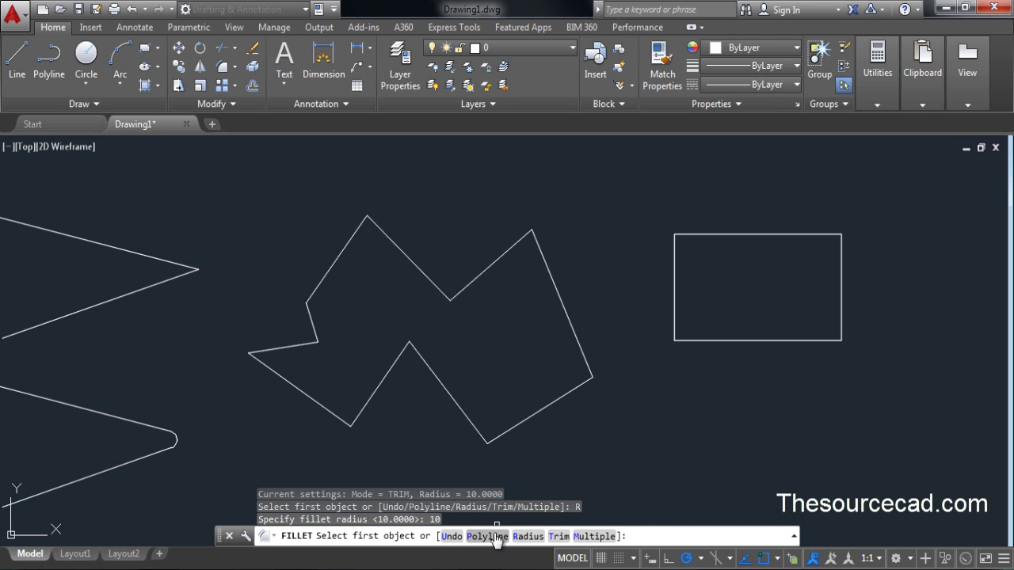
click(541, 411)
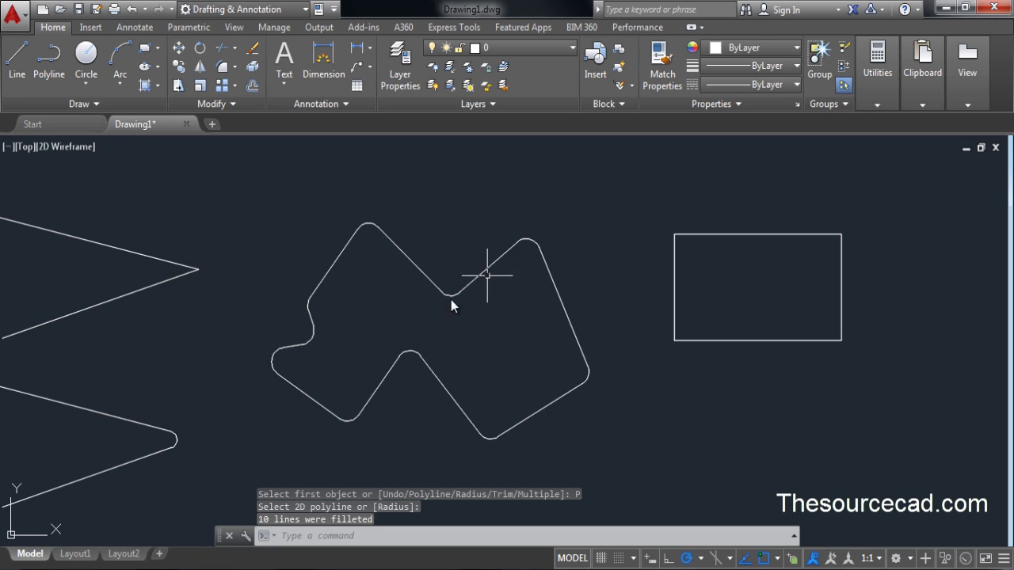